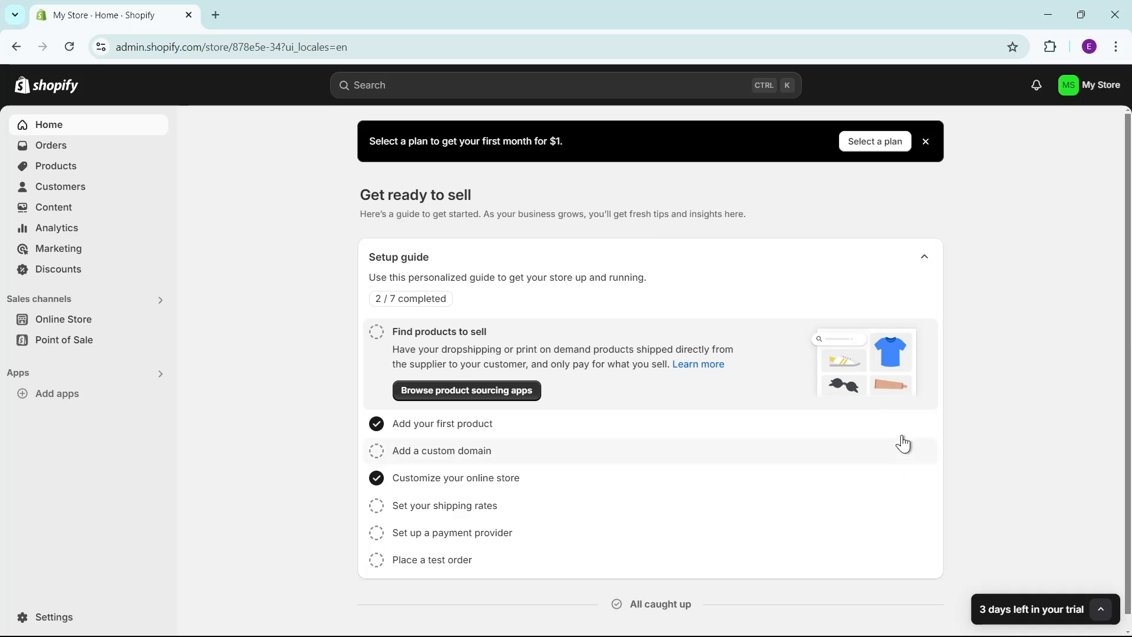
Open the Shopify App Store from the store's apps and sales channels settings.
{"action": "left_click", "coordinate": [978, 388]}
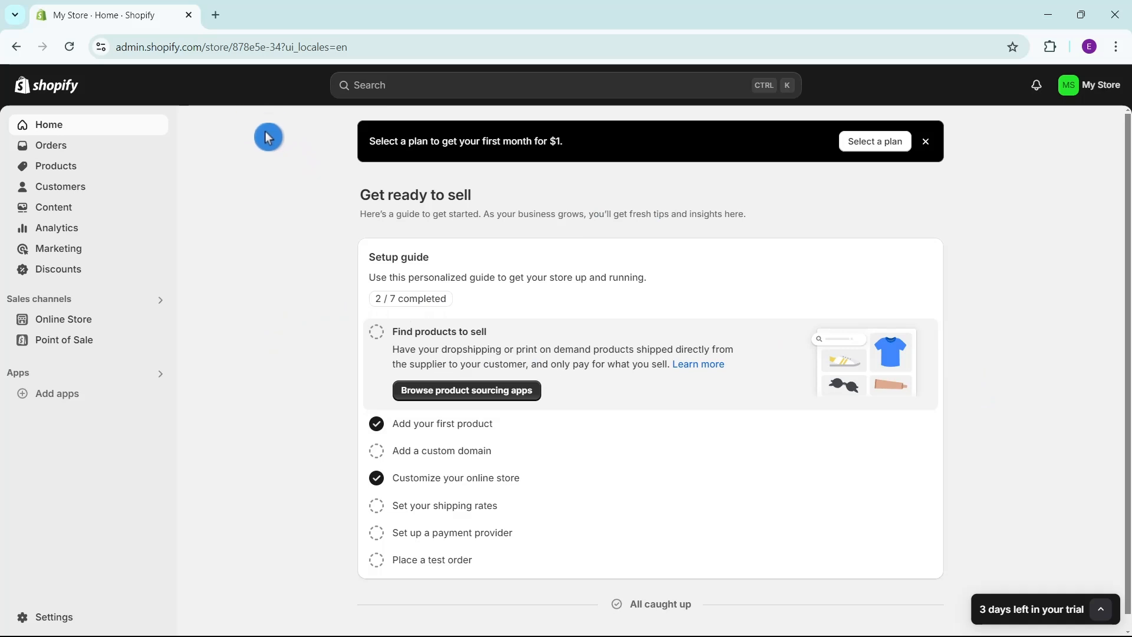
{"action": "left_click", "coordinate": [41, 624]}
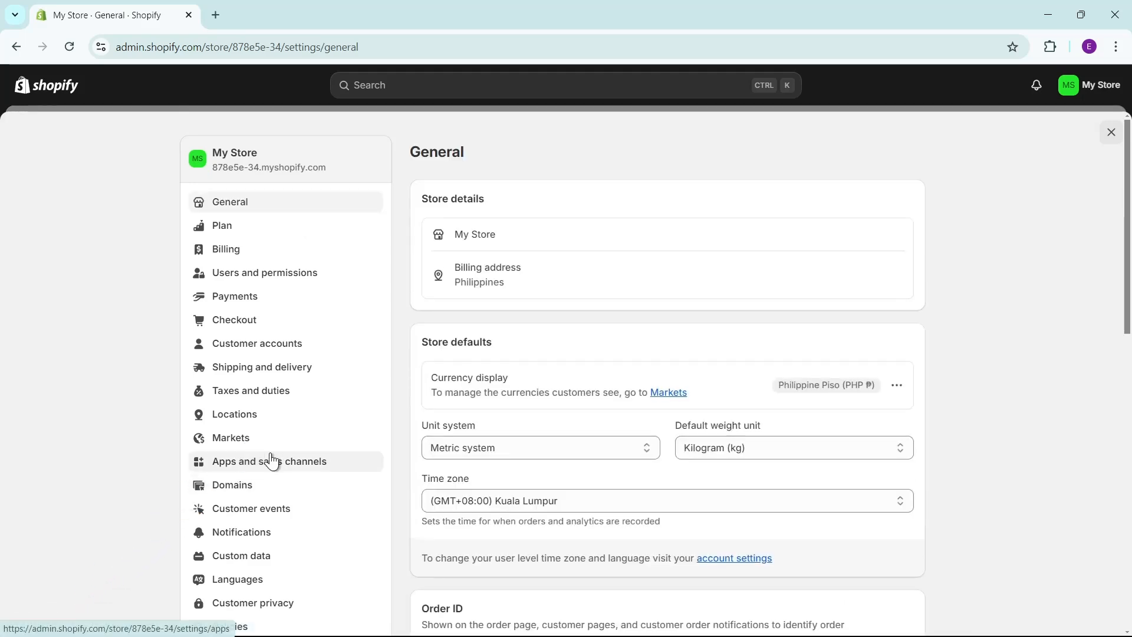
{"action": "left_click", "coordinate": [295, 465]}
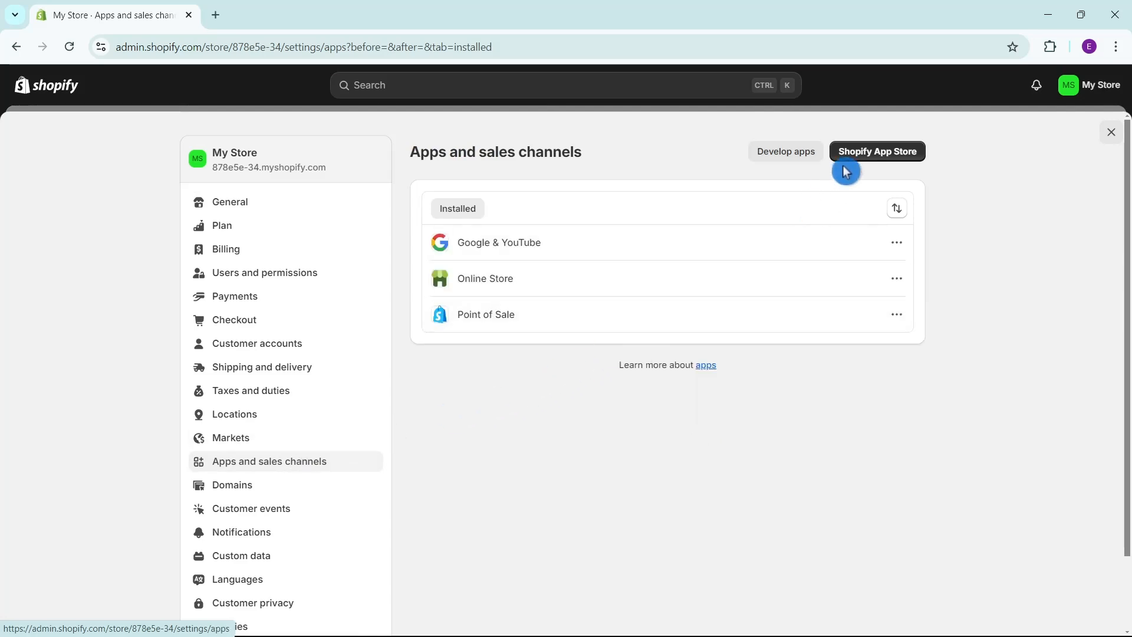
{"action": "left_click", "coordinate": [862, 158]}
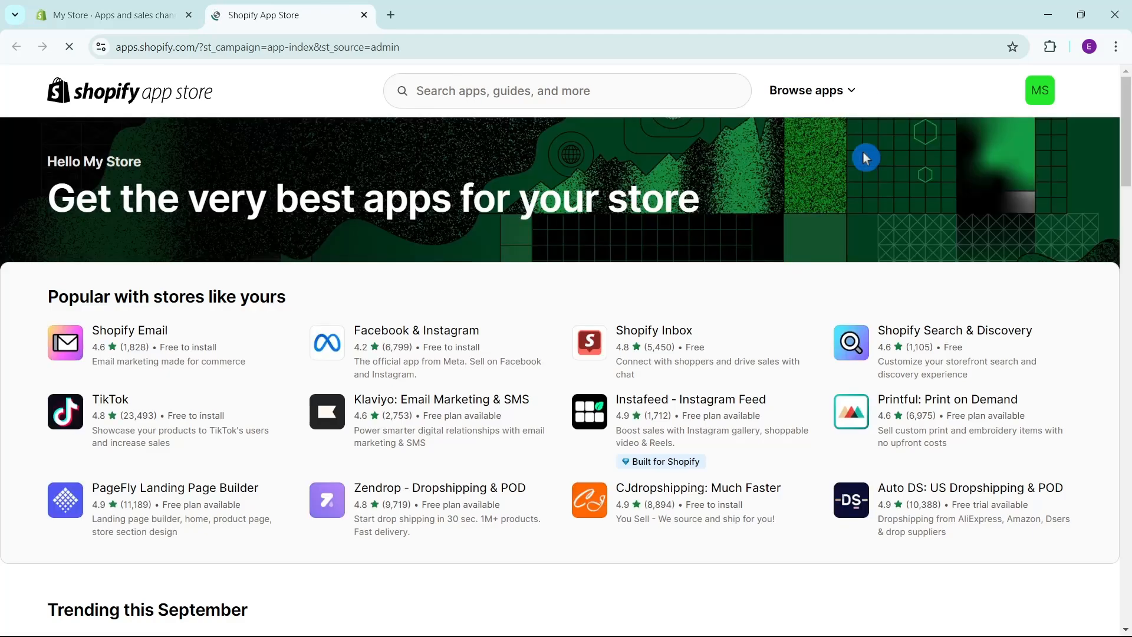
Search the app store for "pagefly" and open the PageFly Landing Page Builder listing.
{"action": "left_click", "coordinate": [498, 98]}
{"action": "type", "text": "pa"}
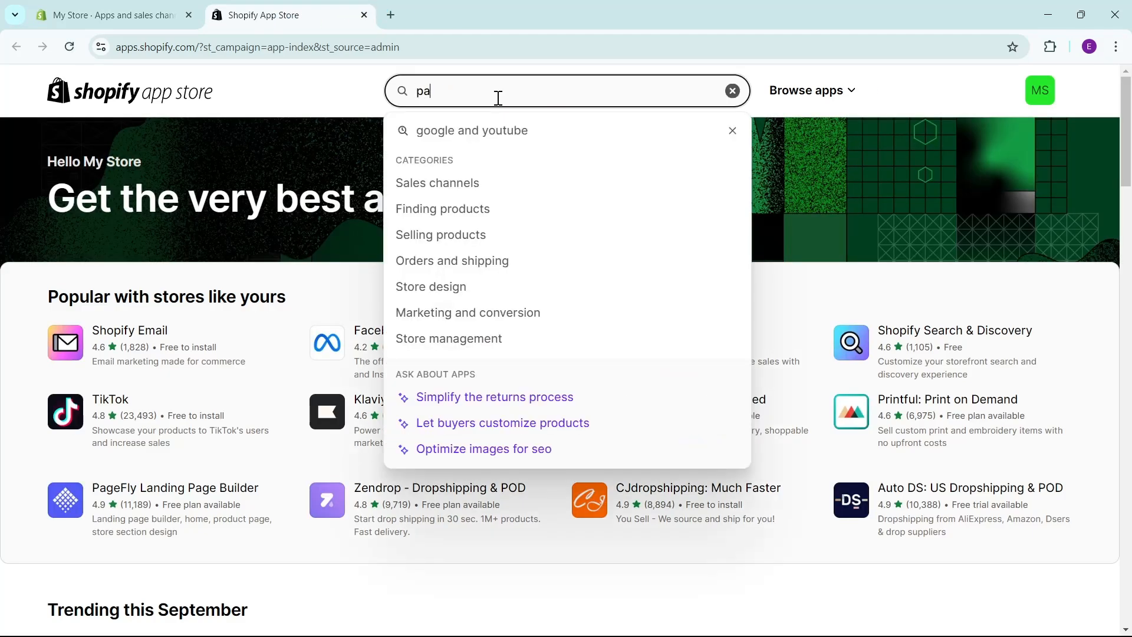
{"action": "type", "text": "gefly"}
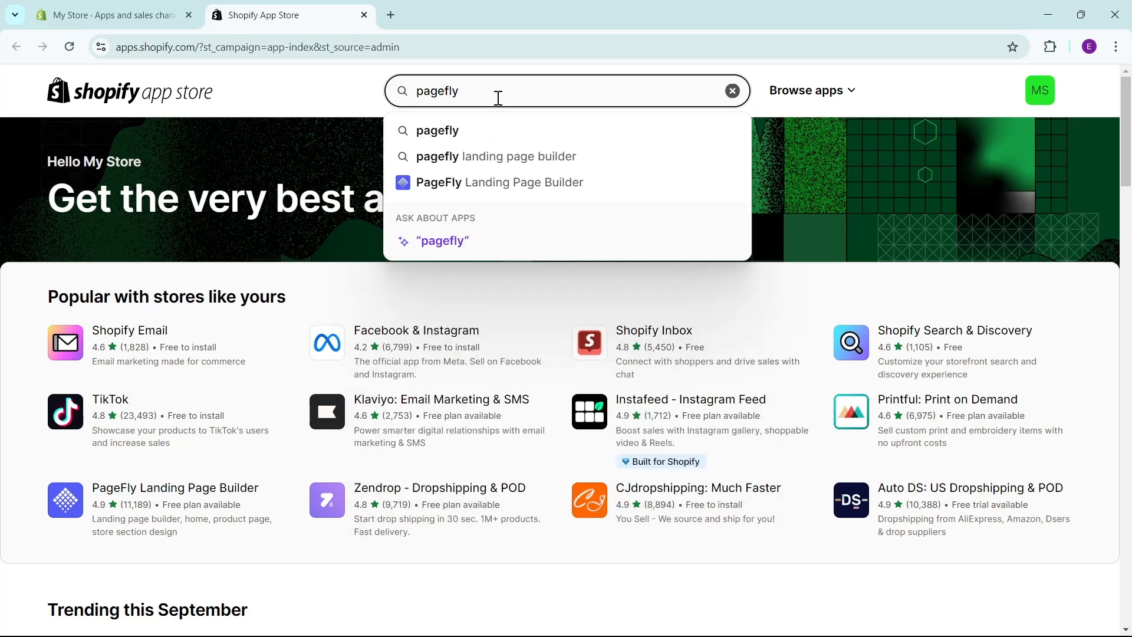
{"action": "key", "text": "Return"}
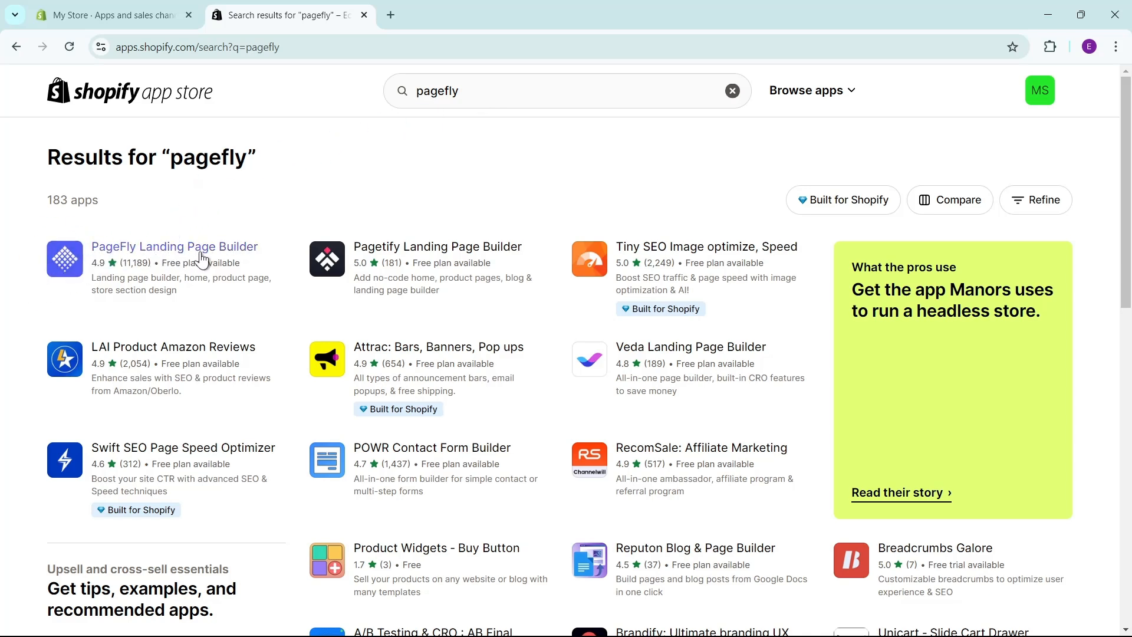
{"action": "left_click", "coordinate": [170, 255]}
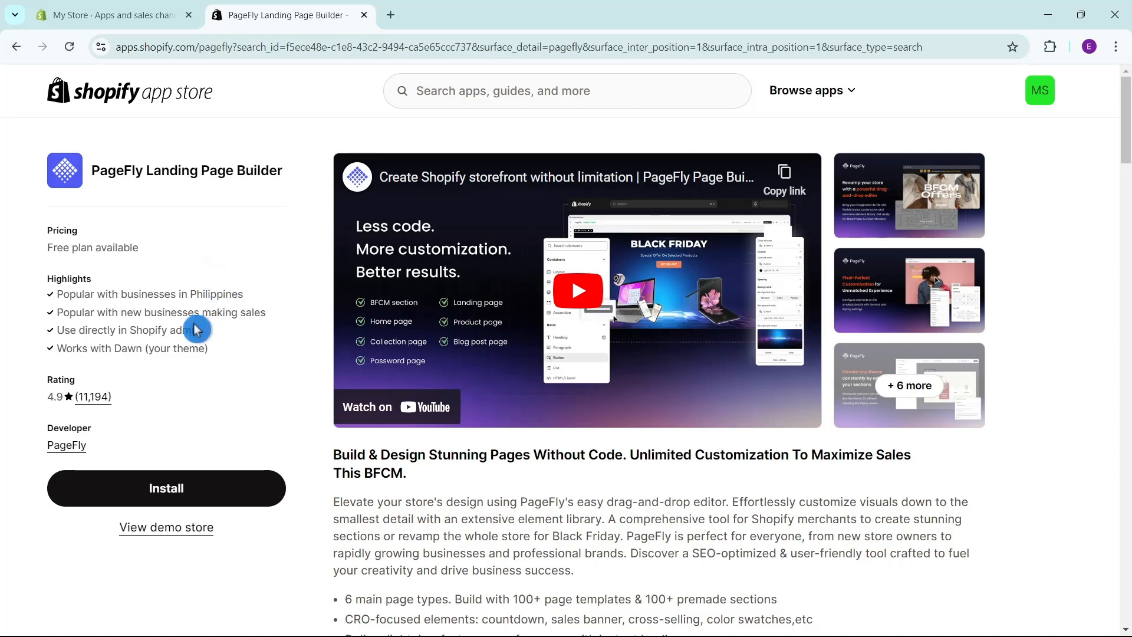
Examine the PageFly listing's features and compare its Free, Pay as you go and Unlimited pricing plans.
{"action": "scroll", "coordinate": [306, 308], "scroll_direction": "down", "scroll_amount": 20}
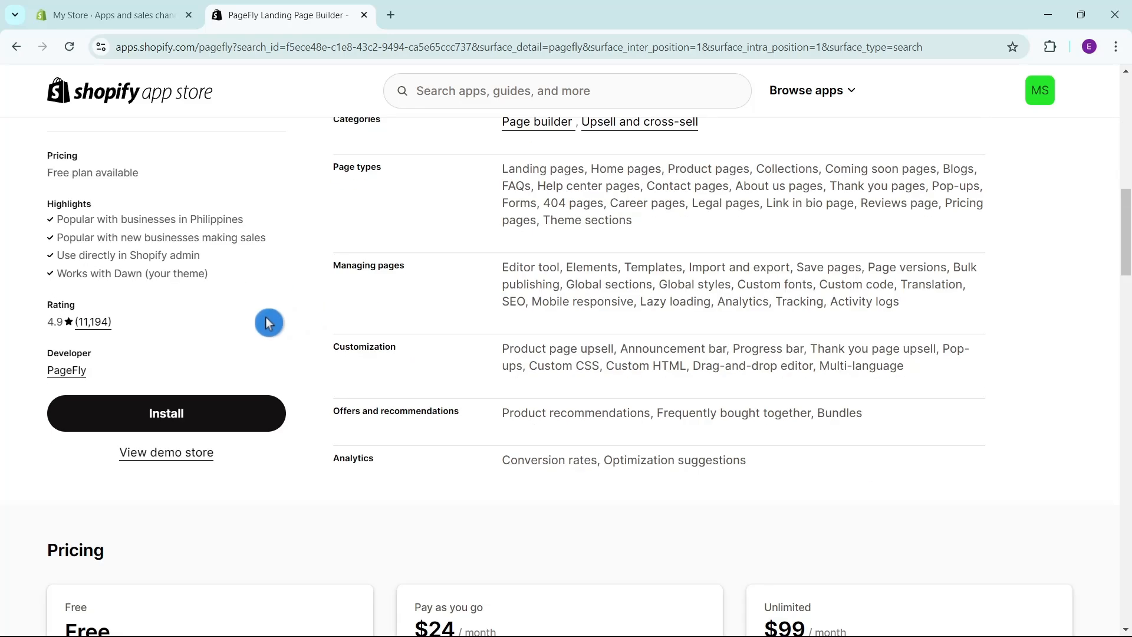
{"action": "scroll", "coordinate": [710, 373], "scroll_direction": "up", "scroll_amount": 20}
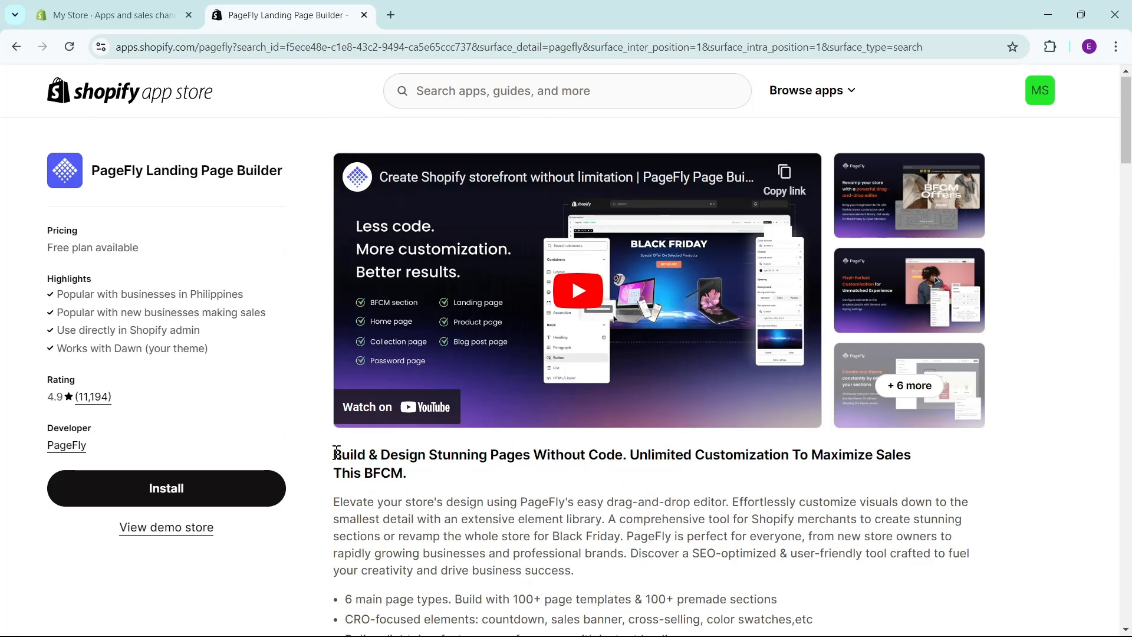
{"action": "scroll", "coordinate": [989, 391], "scroll_direction": "down", "scroll_amount": 15}
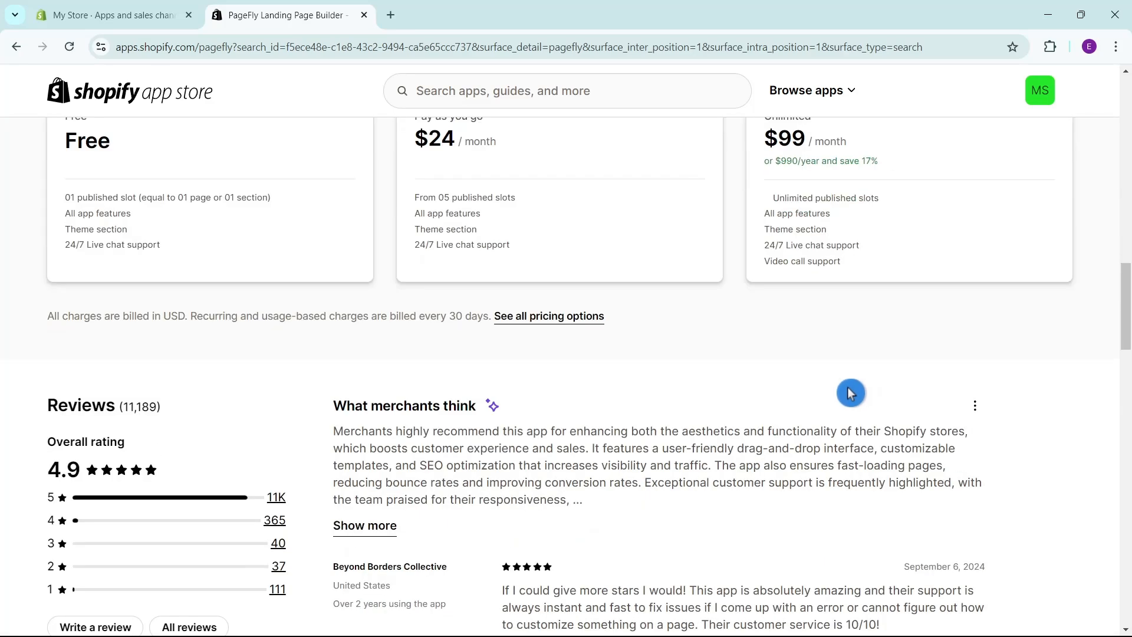
{"action": "scroll", "coordinate": [849, 392], "scroll_direction": "up", "scroll_amount": 5}
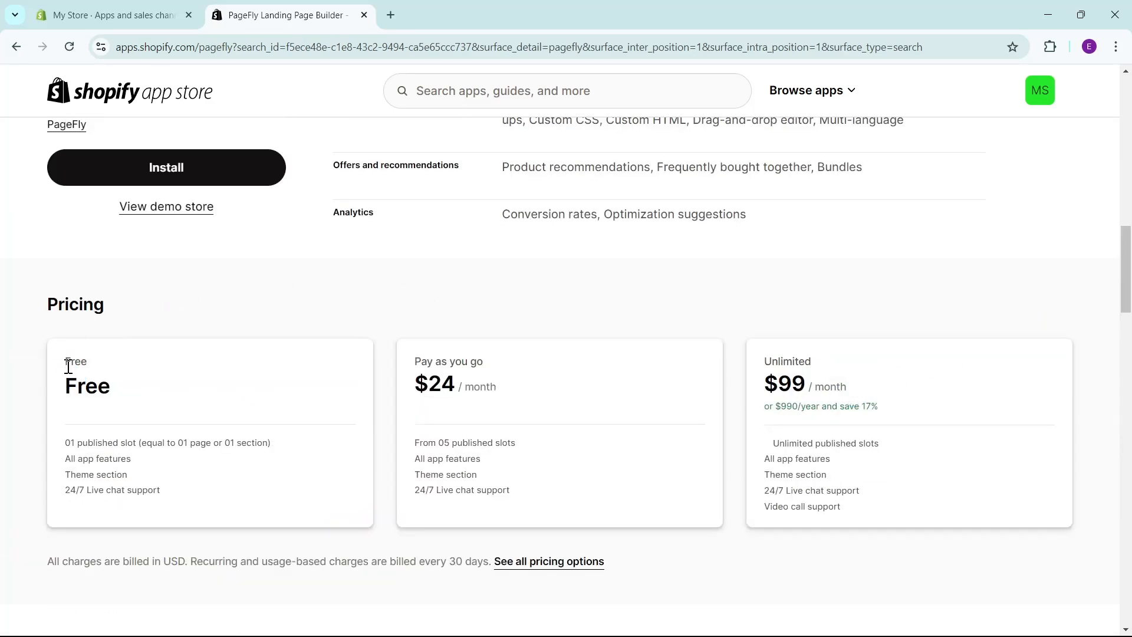
{"action": "left_click_drag", "start_coordinate": [64, 444], "coordinate": [278, 457]}
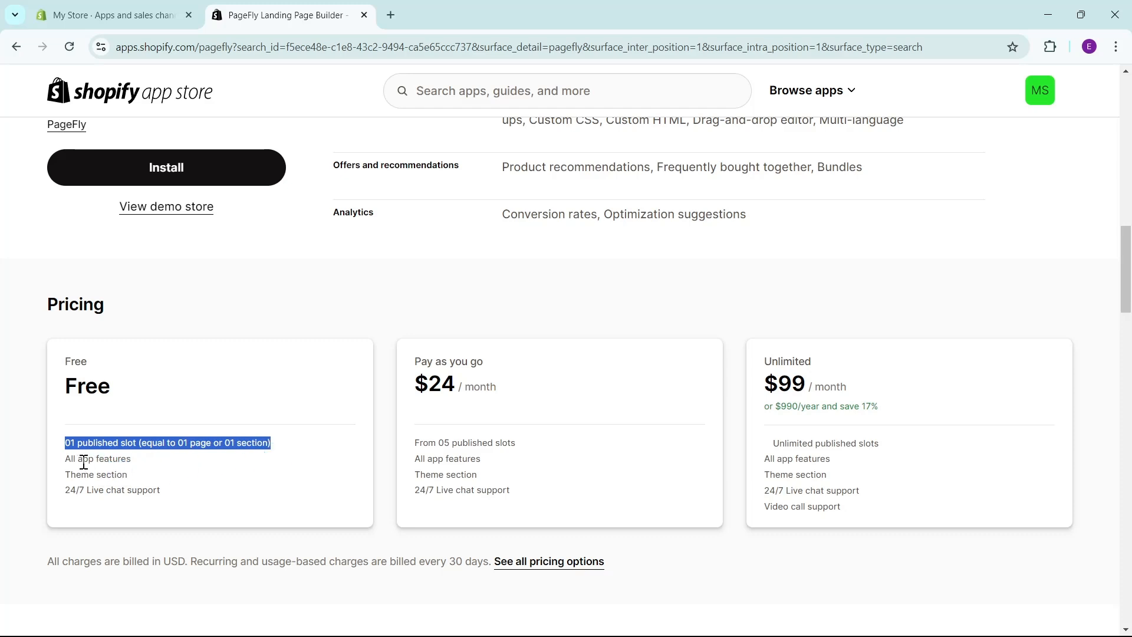
{"action": "left_click_drag", "start_coordinate": [66, 472], "coordinate": [149, 499]}
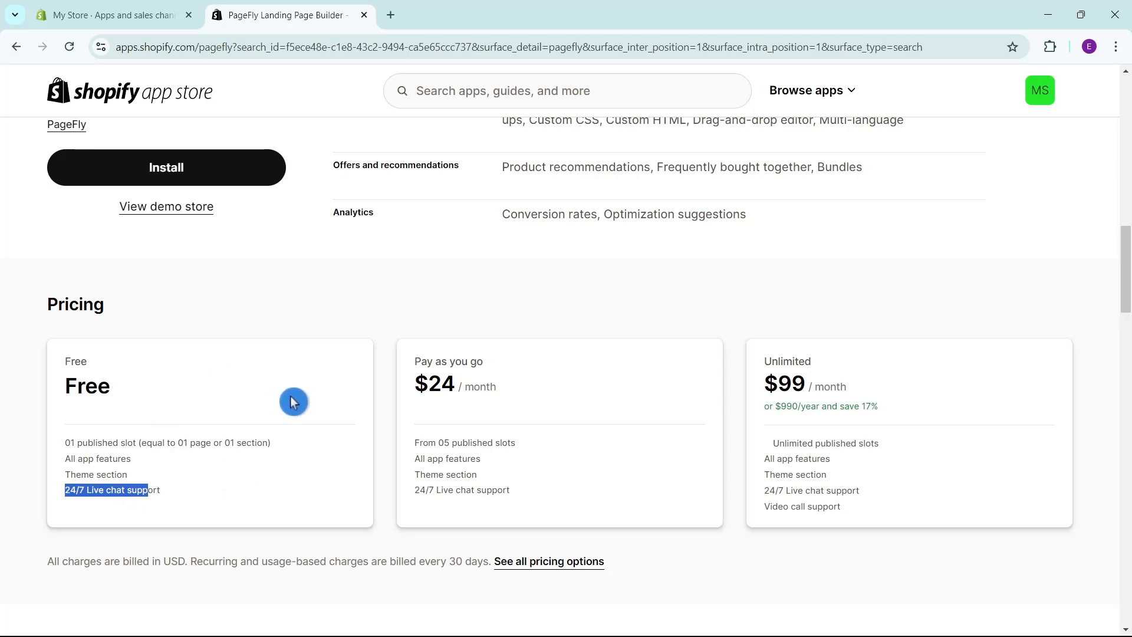
{"action": "left_click_drag", "start_coordinate": [420, 361], "coordinate": [535, 365]}
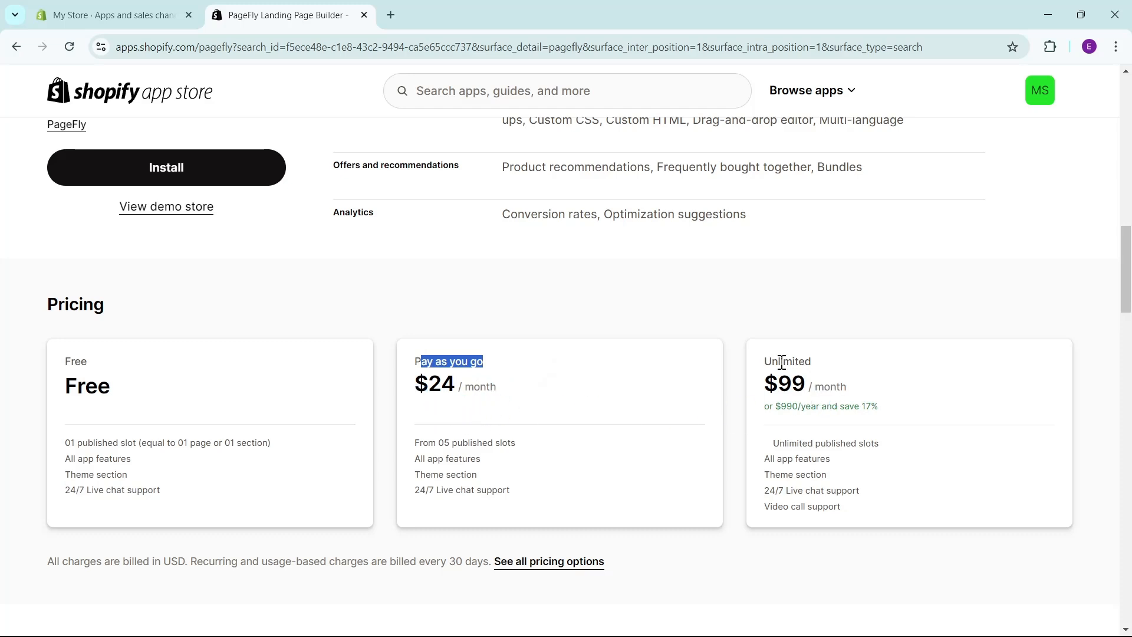
{"action": "left_click_drag", "start_coordinate": [764, 362], "coordinate": [826, 364]}
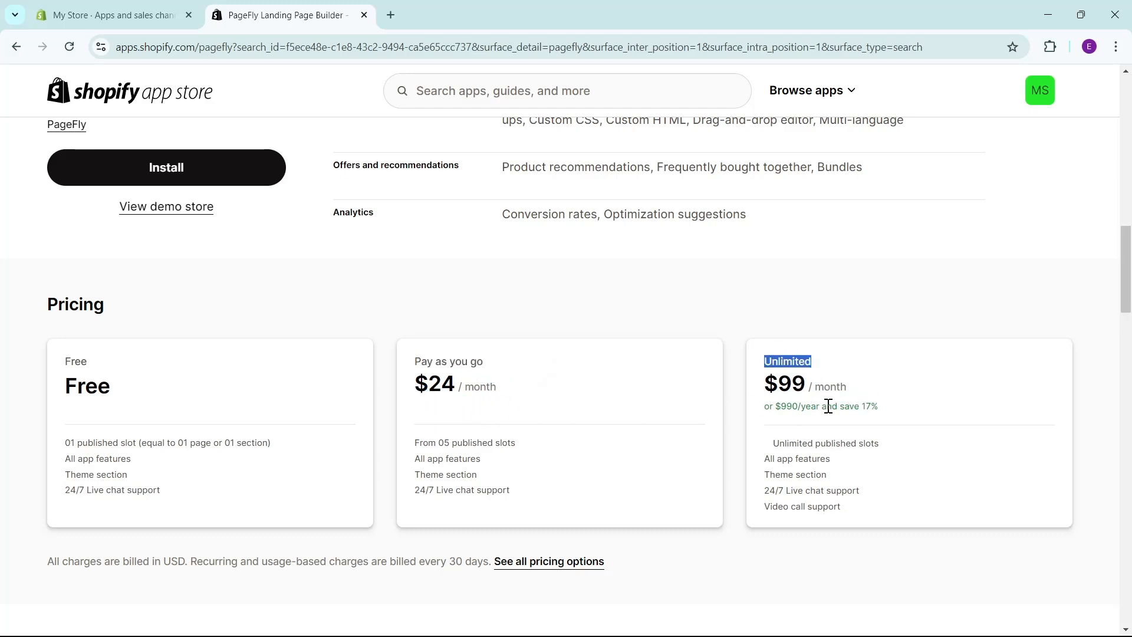
{"action": "left_click_drag", "start_coordinate": [771, 447], "coordinate": [878, 443]}
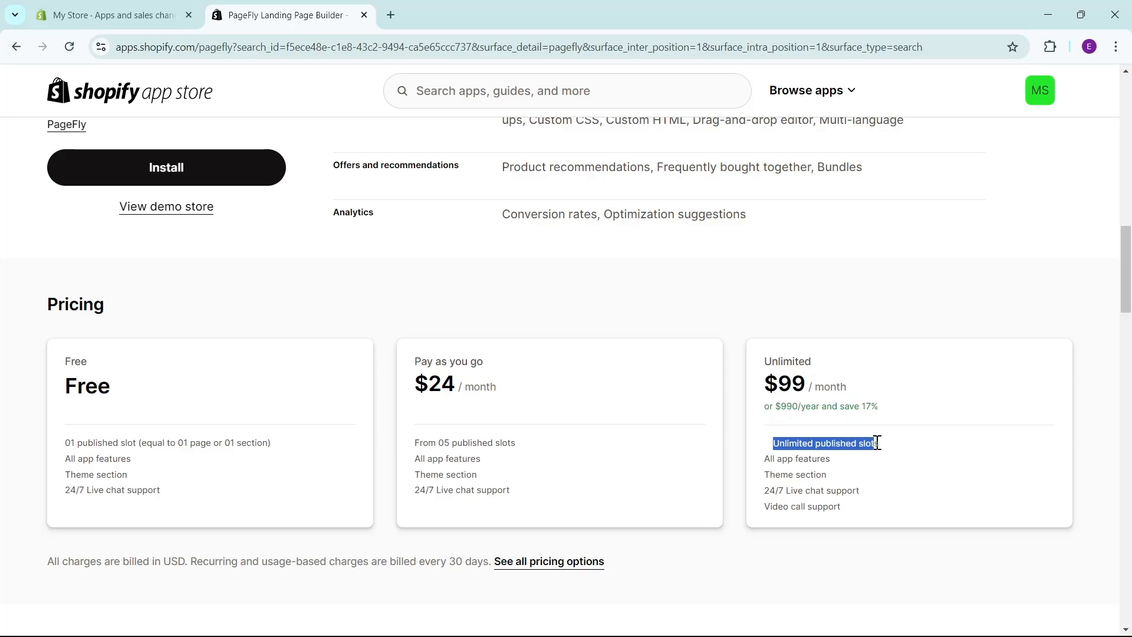
Review PageFly's overall rating and the merchant reviews on its listing.
{"action": "scroll", "coordinate": [632, 439], "scroll_direction": "down", "scroll_amount": 10}
{"action": "scroll", "coordinate": [827, 505], "scroll_direction": "down", "scroll_amount": 2}
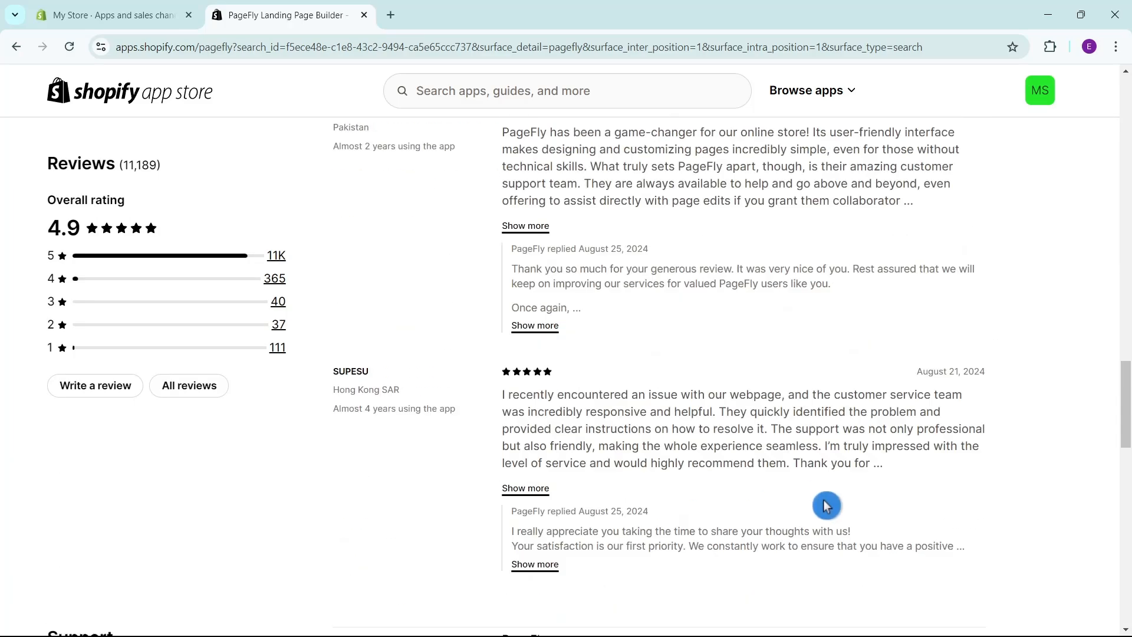
{"action": "scroll", "coordinate": [827, 505], "scroll_direction": "up", "scroll_amount": 15}
{"action": "scroll", "coordinate": [399, 447], "scroll_direction": "down", "scroll_amount": 8}
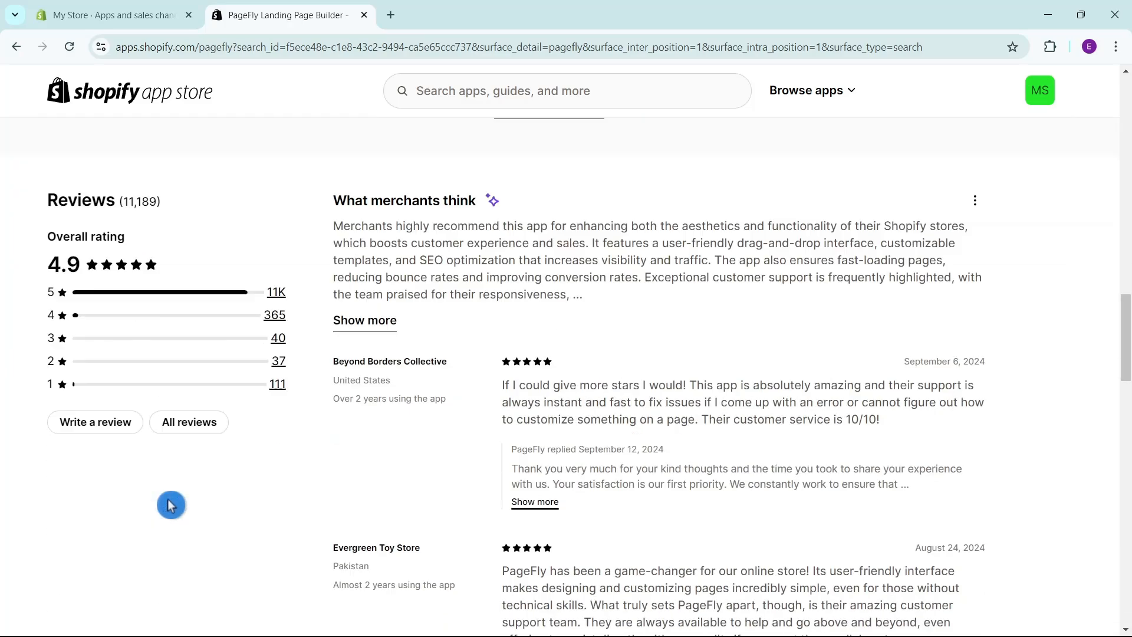
{"action": "scroll", "coordinate": [171, 505], "scroll_direction": "down", "scroll_amount": 1}
{"action": "left_click_drag", "start_coordinate": [44, 229], "coordinate": [205, 333]}
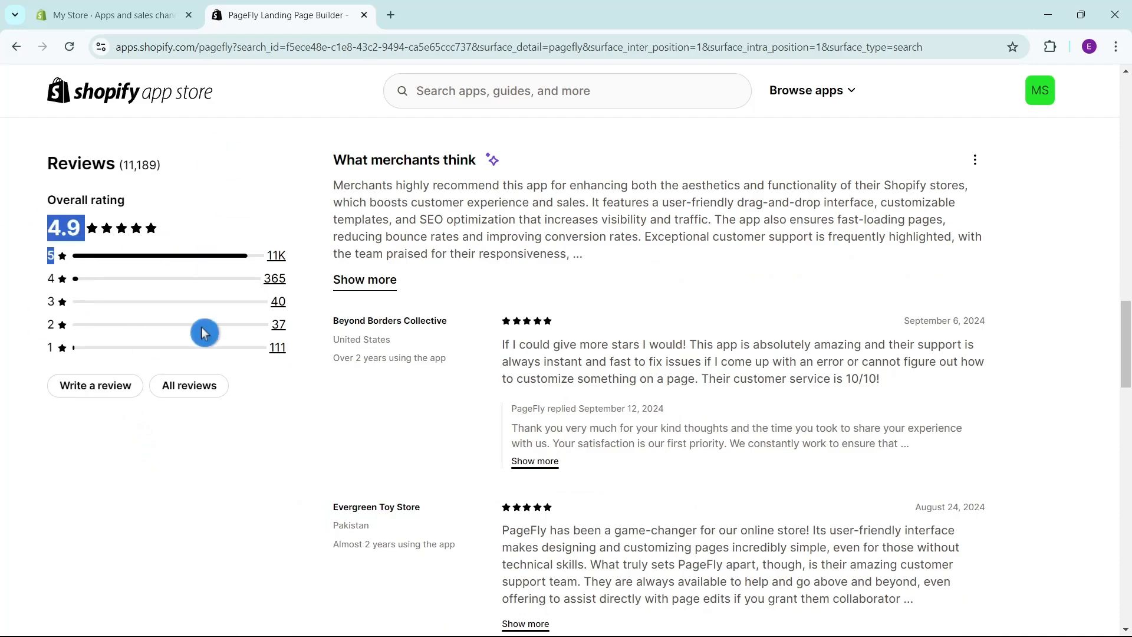
Install the PageFly app with its requested data access and pin it to the store's navigation.
{"action": "left_click_drag", "start_coordinate": [1127, 331], "coordinate": [1123, 102]}
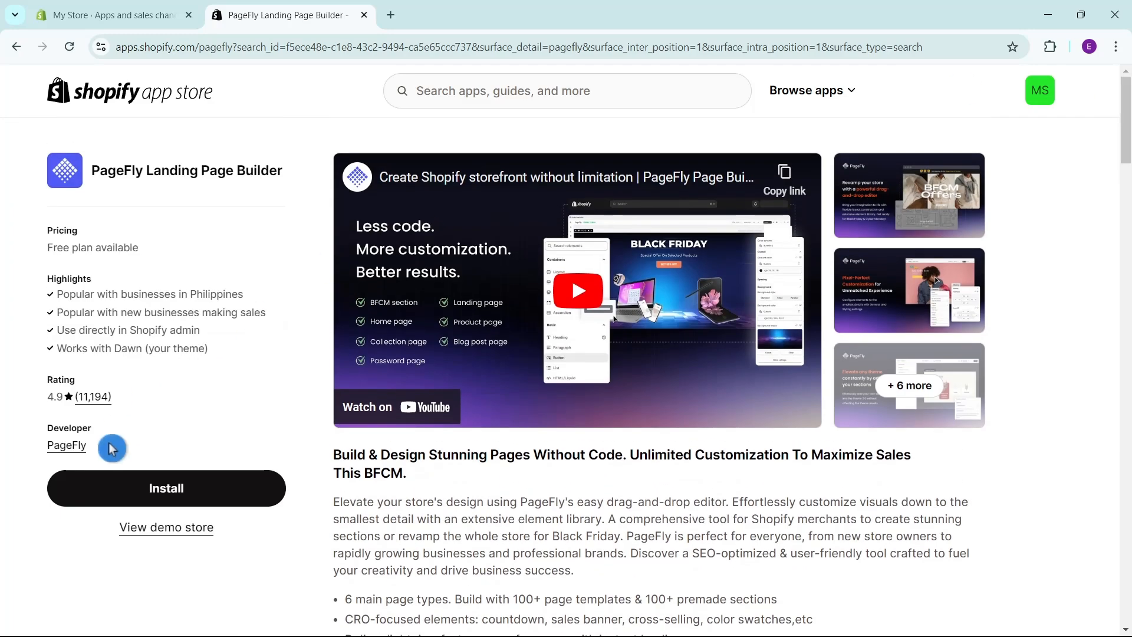
{"action": "left_click", "coordinate": [228, 500]}
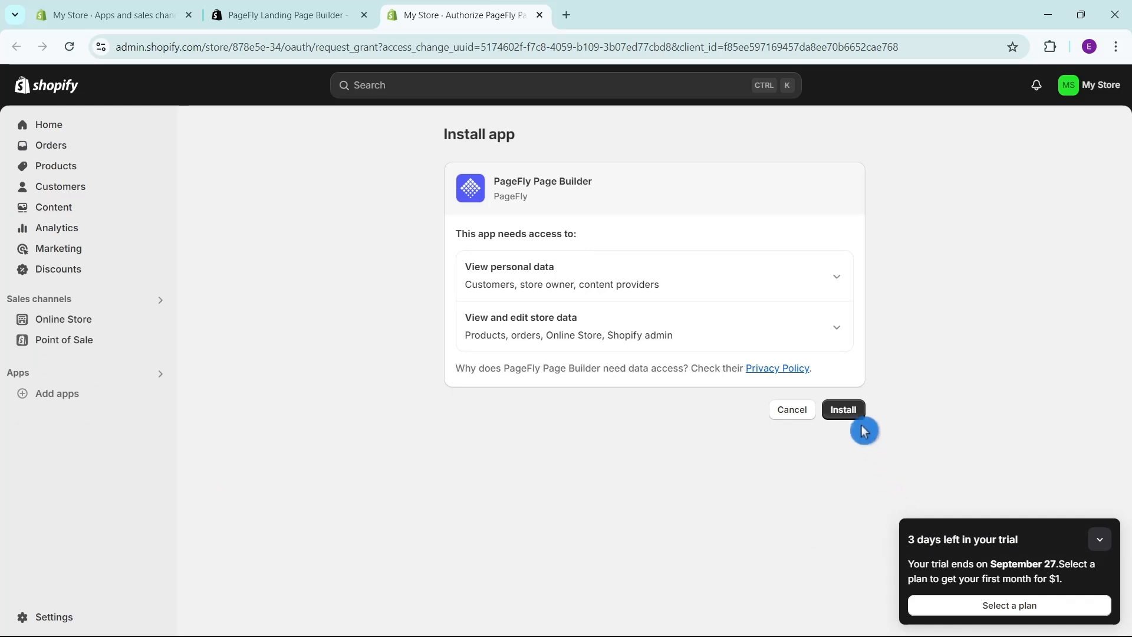
{"action": "left_click", "coordinate": [854, 413]}
{"action": "left_click", "coordinate": [1106, 540]}
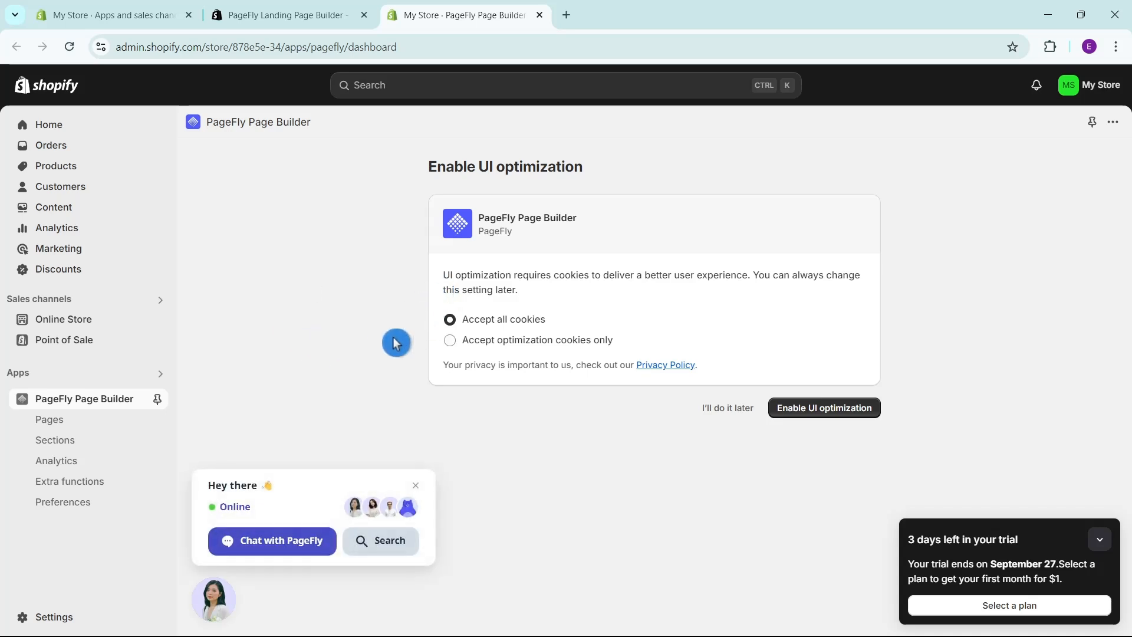
{"action": "left_click", "coordinate": [1093, 125]}
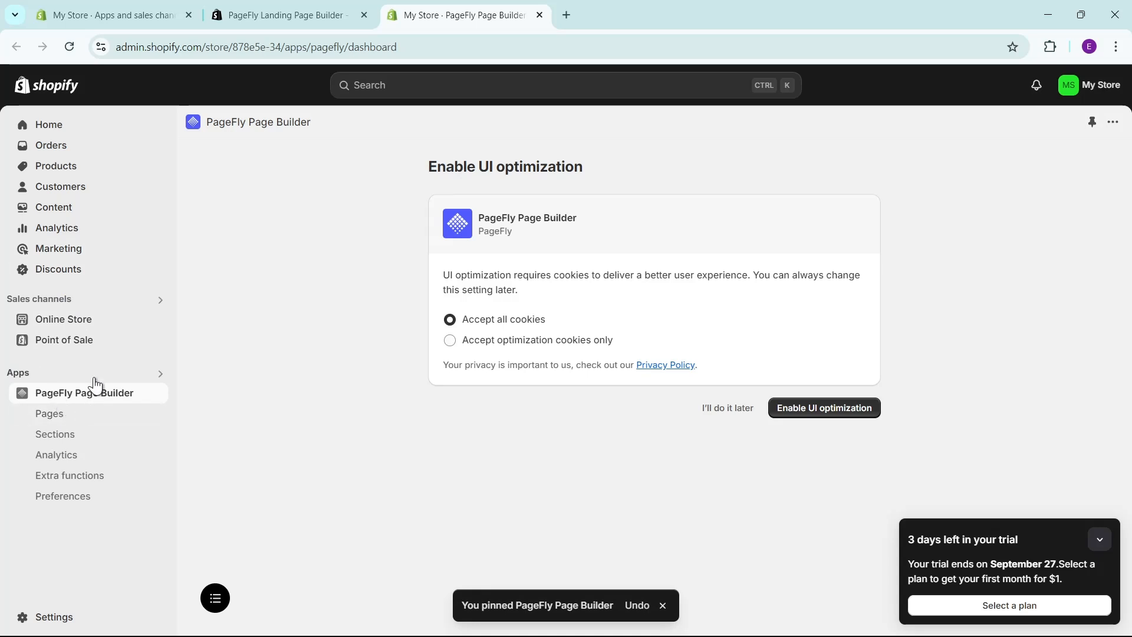
{"action": "left_click", "coordinate": [261, 407]}
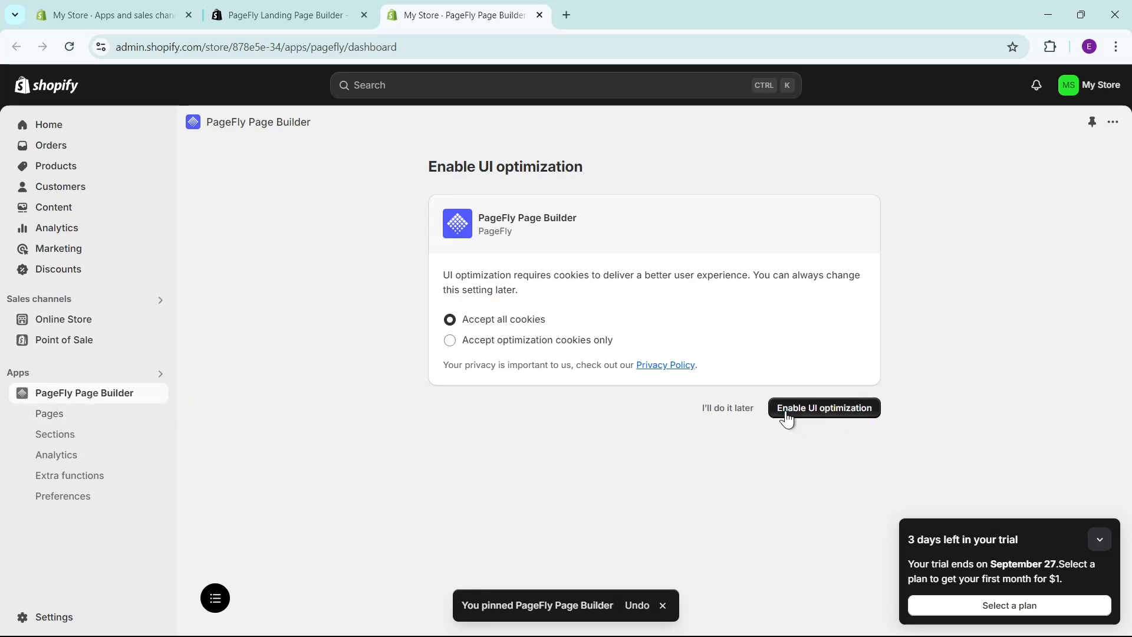
Enable PageFly's UI optimization with all cookies accepted and choose a page as the first thing to create.
{"action": "left_click", "coordinate": [847, 412]}
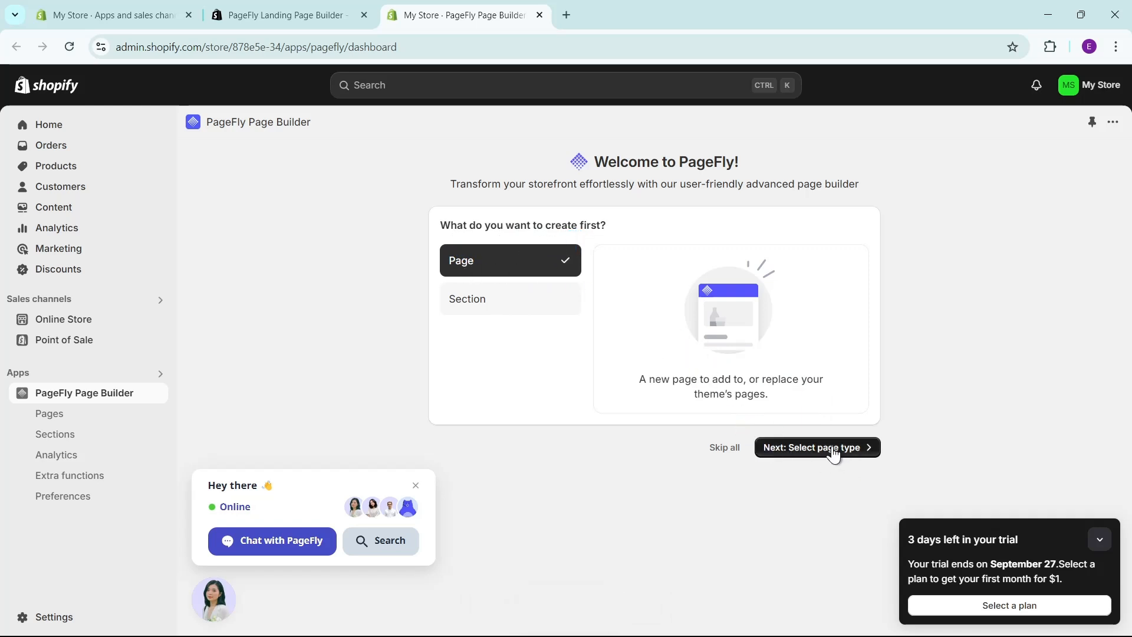
{"action": "left_click", "coordinate": [833, 449]}
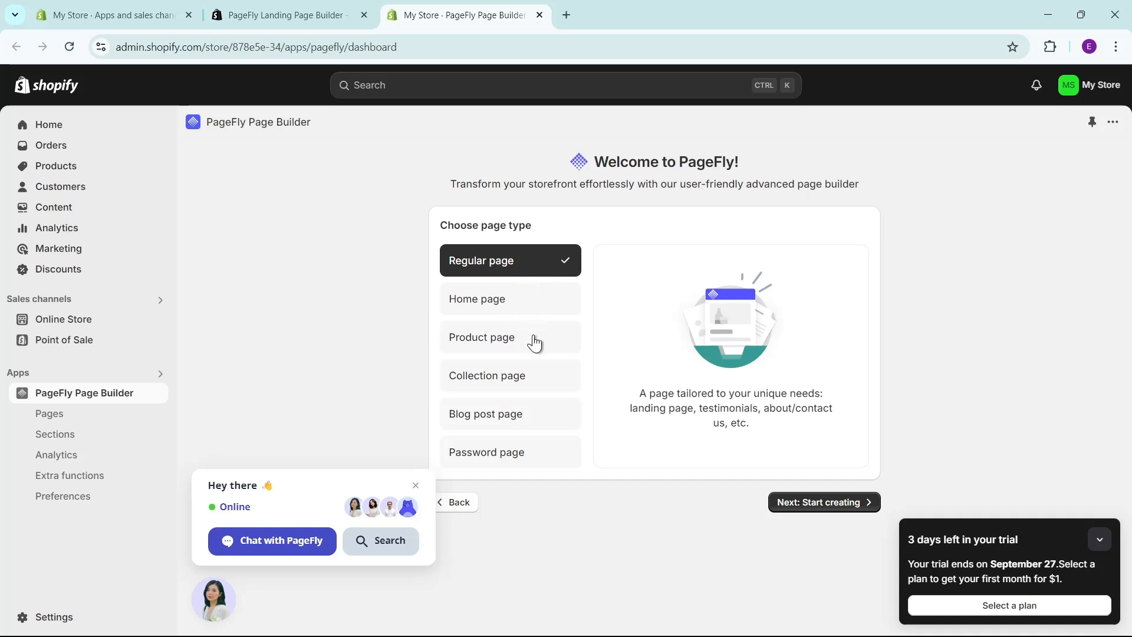
Look through the Collection, Blog post and Password page types.
{"action": "left_click", "coordinate": [527, 386]}
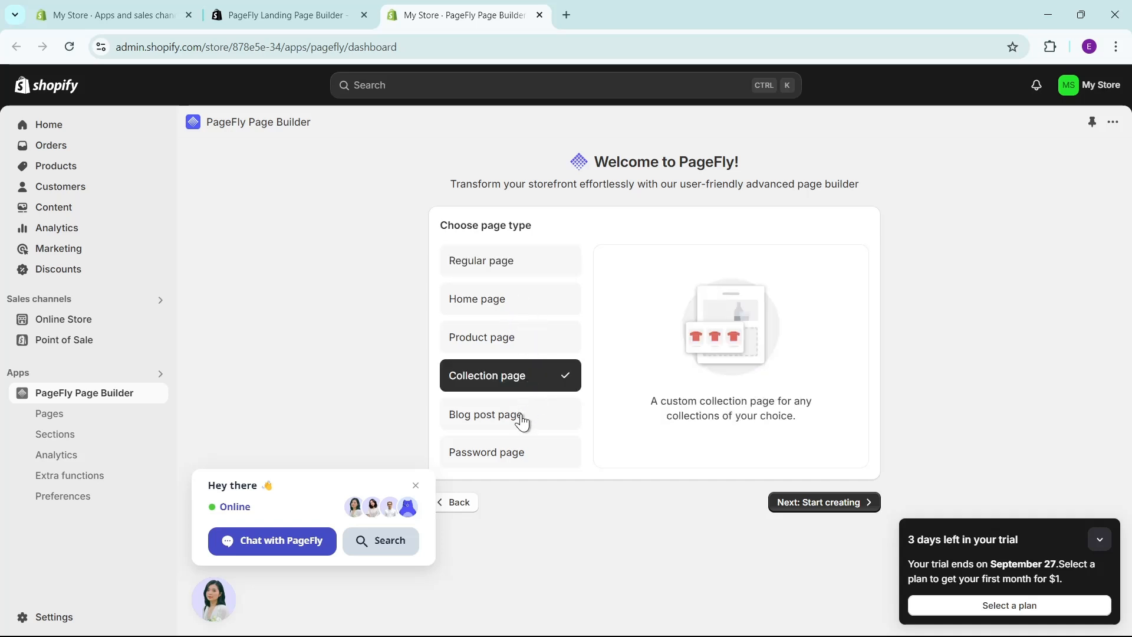
{"action": "left_click", "coordinate": [521, 420]}
{"action": "left_click", "coordinate": [521, 466]}
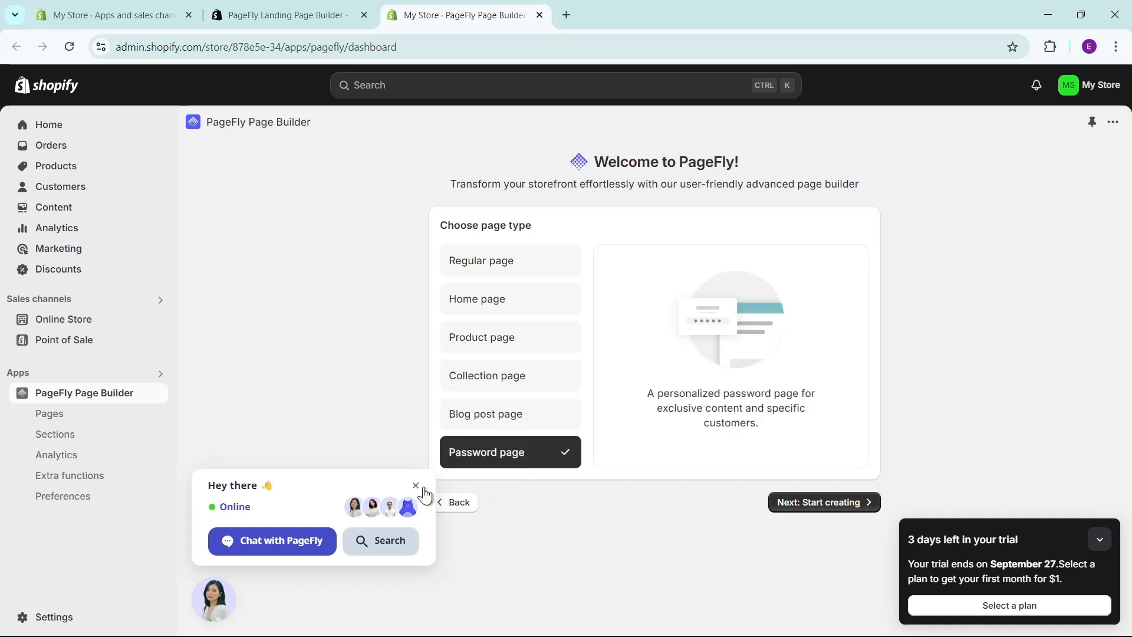
Dismiss the chat popup and start creating a page of the Home page type.
{"action": "left_click", "coordinate": [417, 489]}
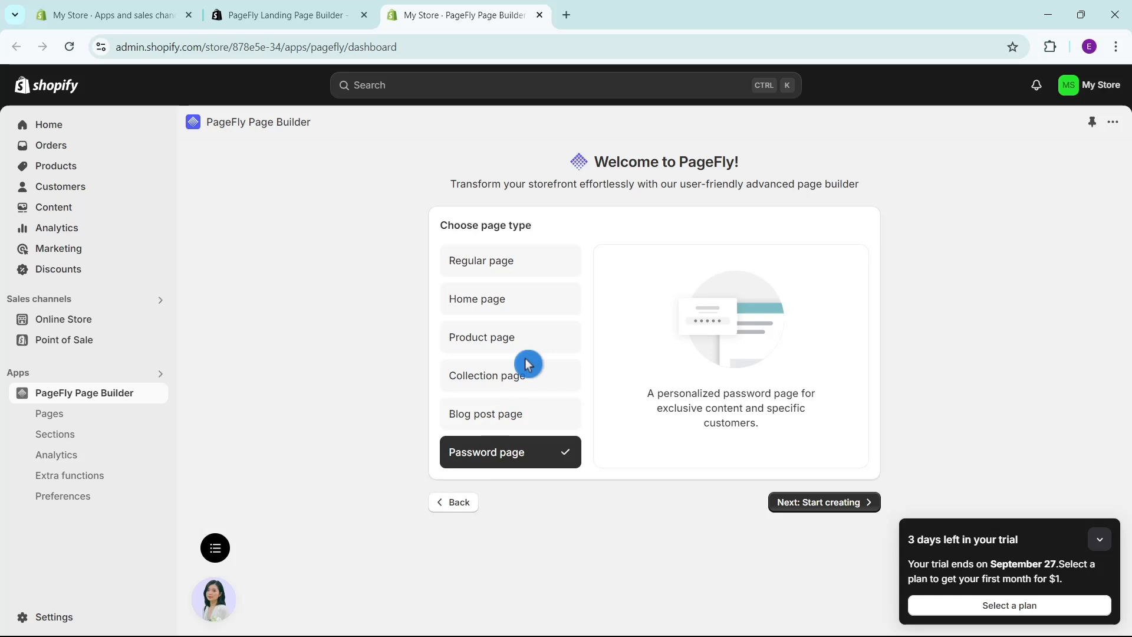
{"action": "left_click", "coordinate": [508, 300]}
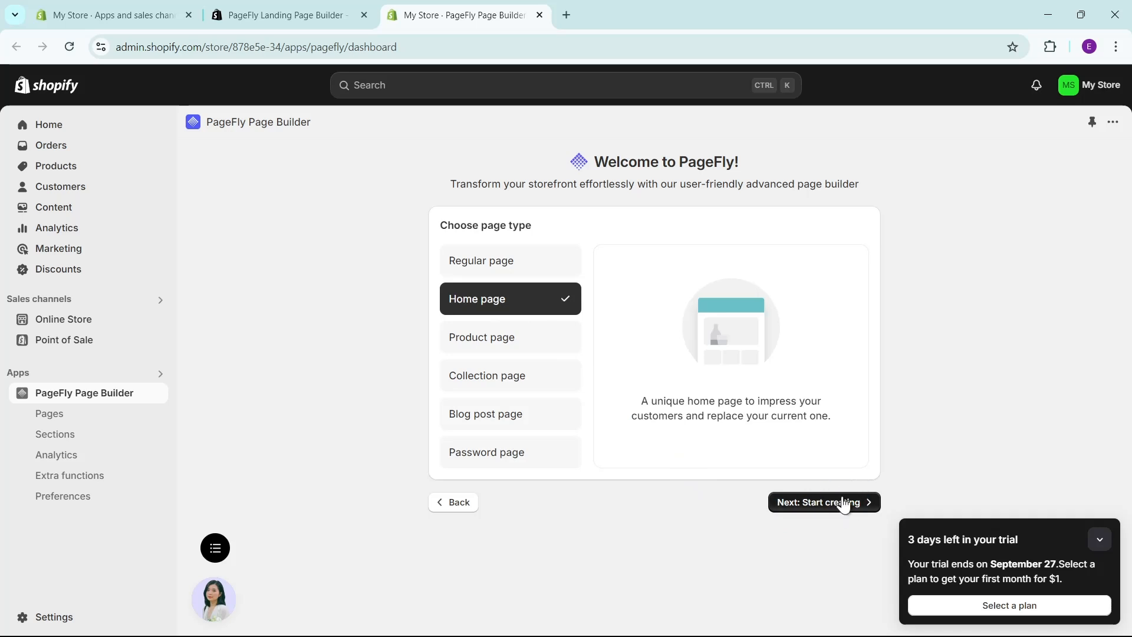
{"action": "left_click", "coordinate": [845, 509]}
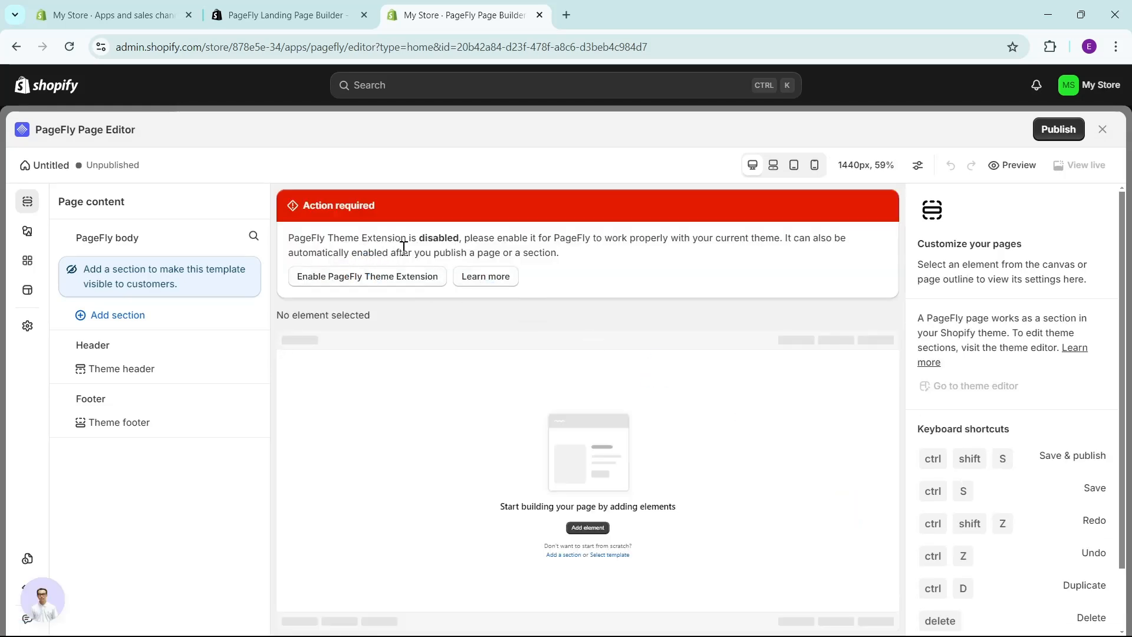
Enable the PageFly Theme Extension and open the page templates library in the page editor.
{"action": "left_click", "coordinate": [394, 285]}
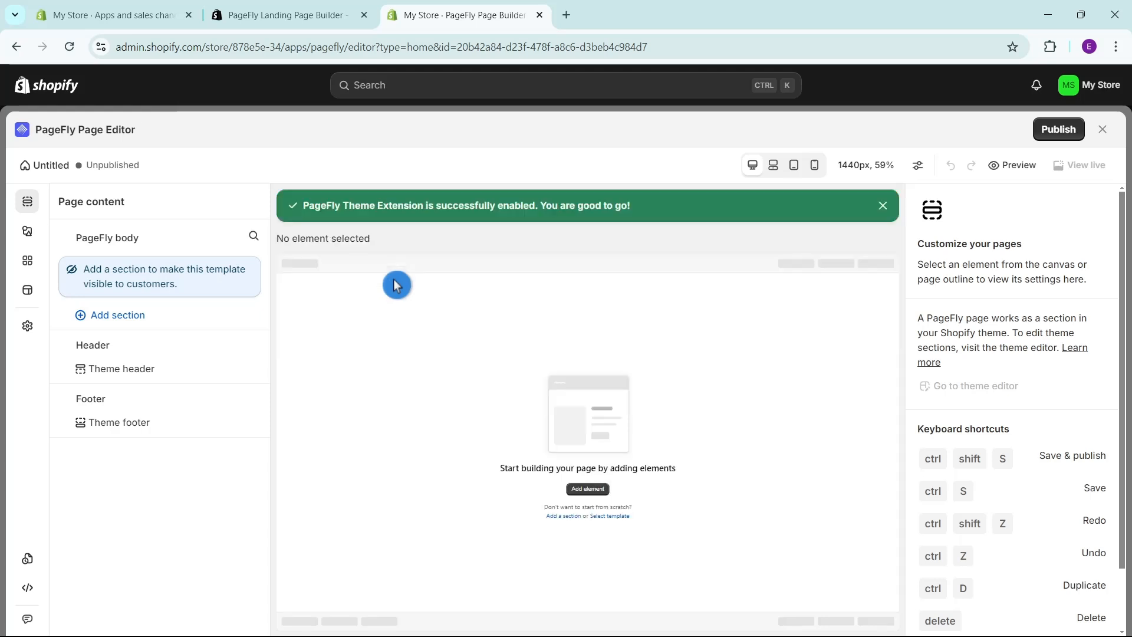
{"action": "left_click_drag", "start_coordinate": [29, 130], "coordinate": [233, 127]}
{"action": "left_click", "coordinate": [233, 129]}
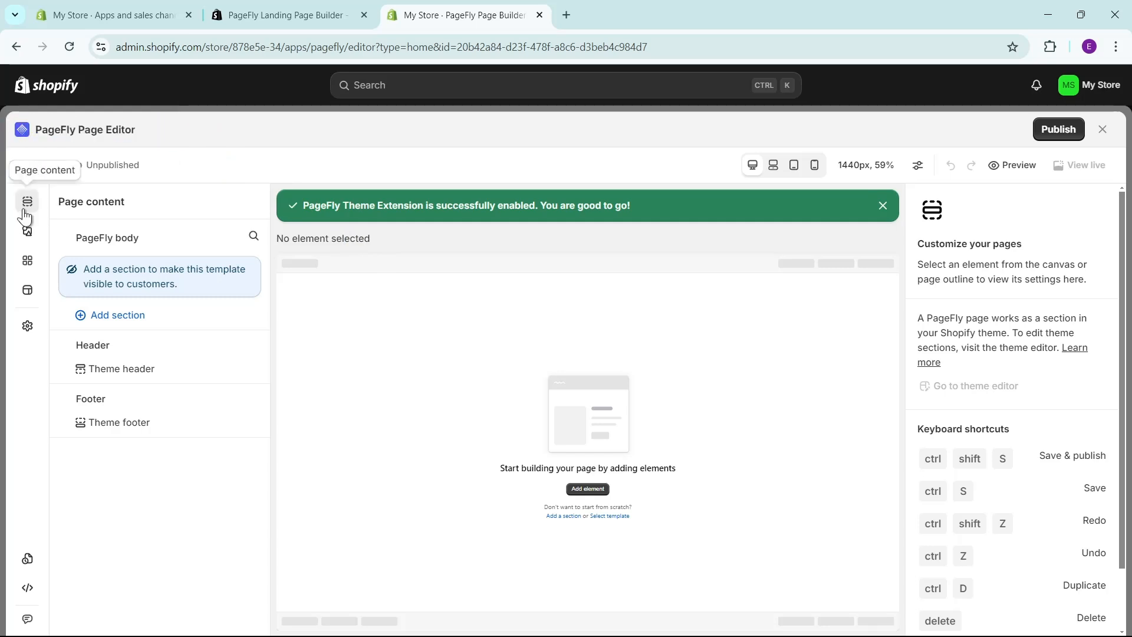
{"action": "left_click", "coordinate": [27, 298]}
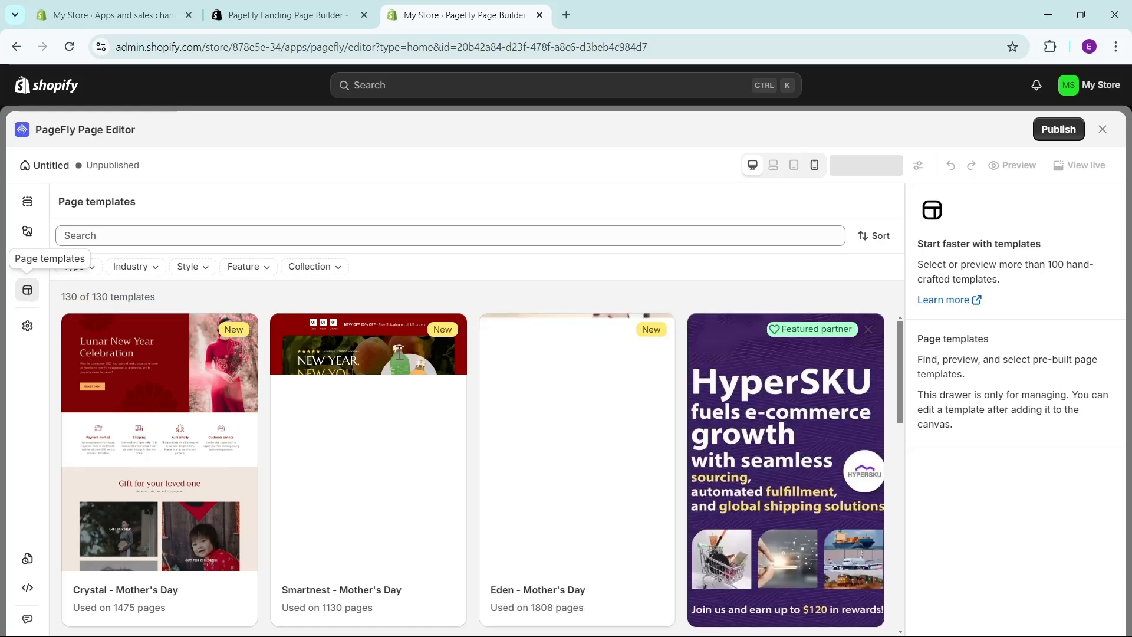
Browse the unfiltered page templates in the library.
{"action": "scroll", "coordinate": [400, 358], "scroll_direction": "down", "scroll_amount": 4}
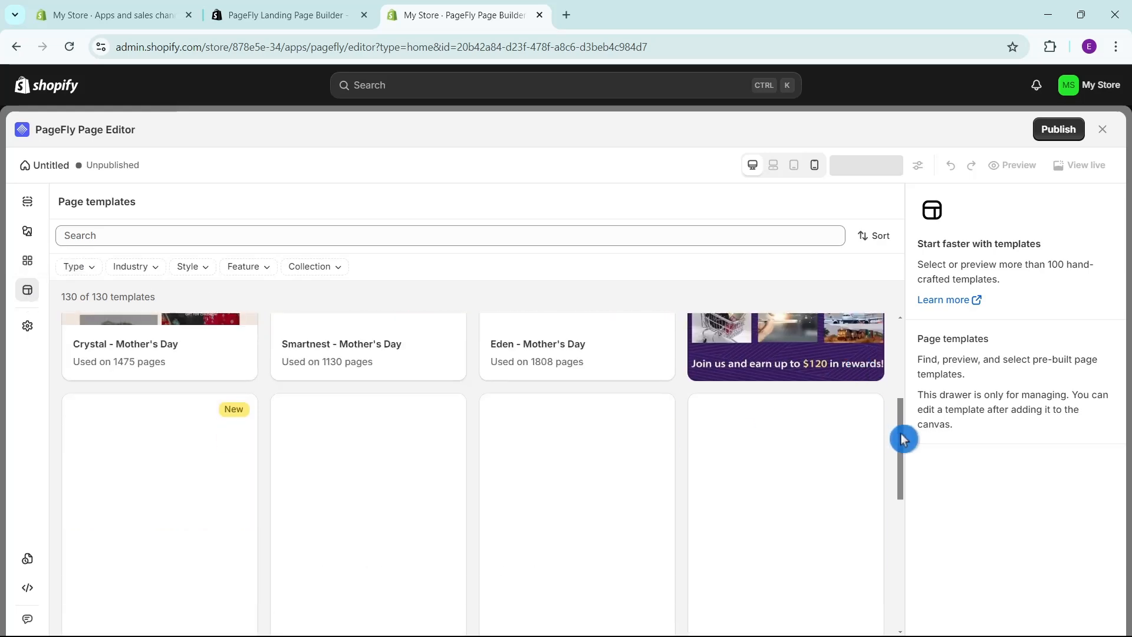
{"action": "mouse_move", "coordinate": [903, 417]}
{"action": "left_mouse_down"}
{"action": "mouse_move", "coordinate": [907, 377]}
{"action": "mouse_move", "coordinate": [897, 457]}
{"action": "mouse_move", "coordinate": [899, 407]}
{"action": "mouse_move", "coordinate": [902, 430]}
{"action": "left_mouse_up"}
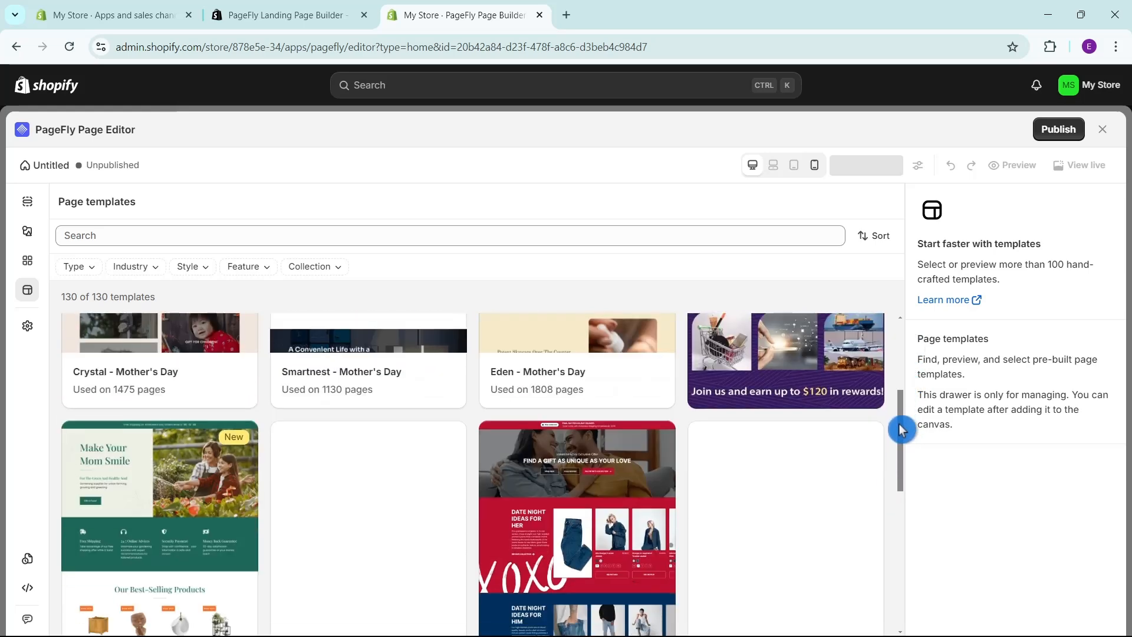
{"action": "left_click_drag", "start_coordinate": [911, 377], "coordinate": [900, 300]}
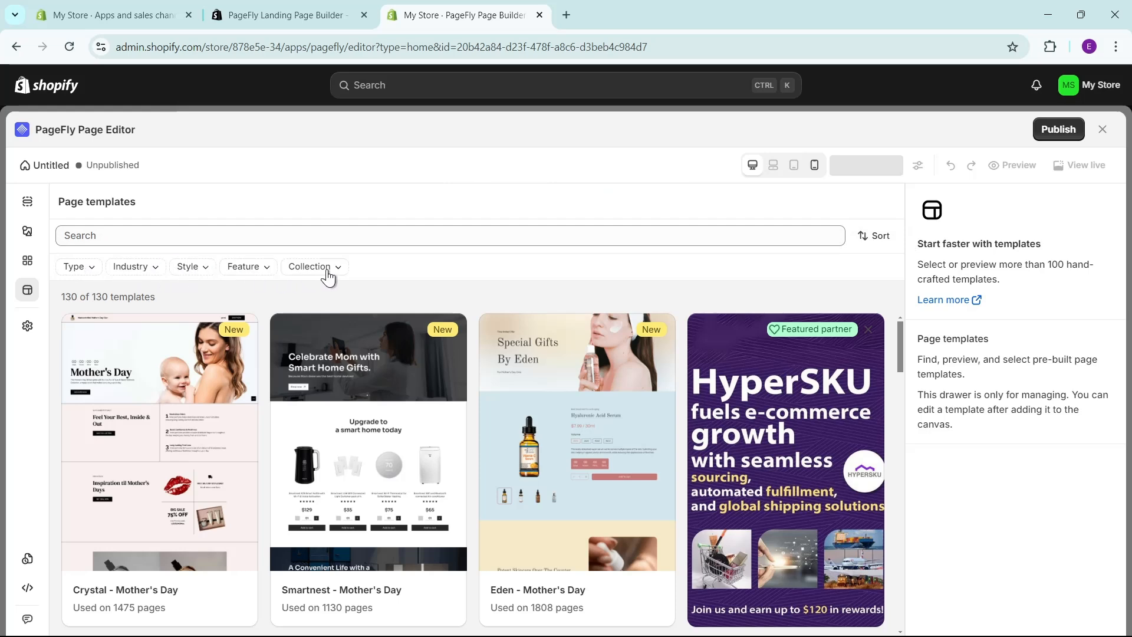
{"action": "left_click", "coordinate": [86, 273]}
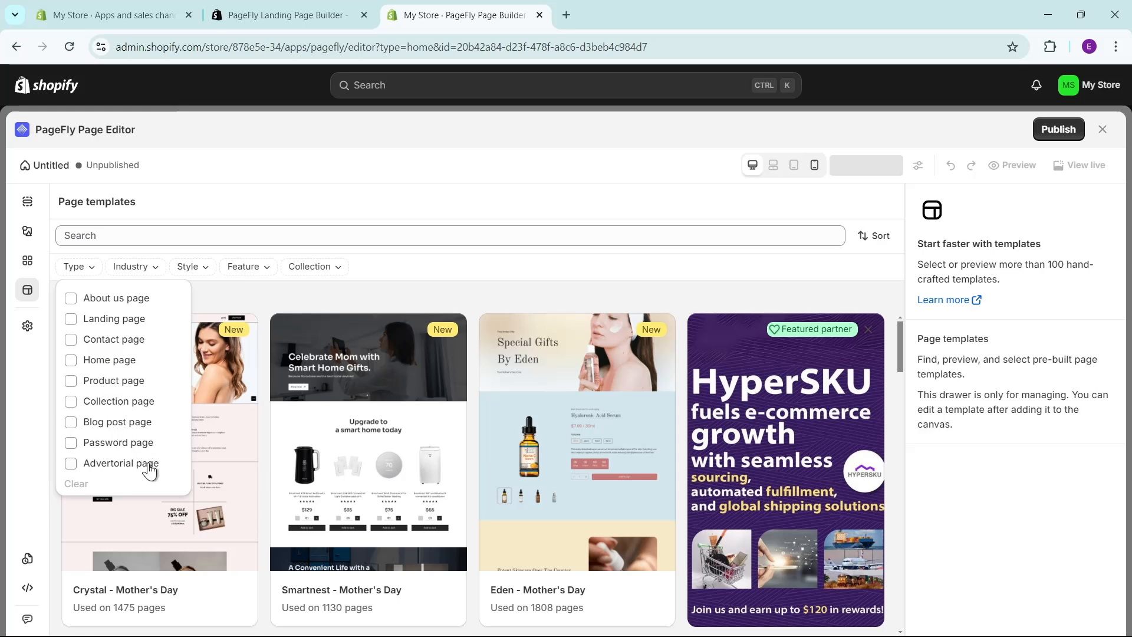
{"action": "left_click", "coordinate": [72, 362]}
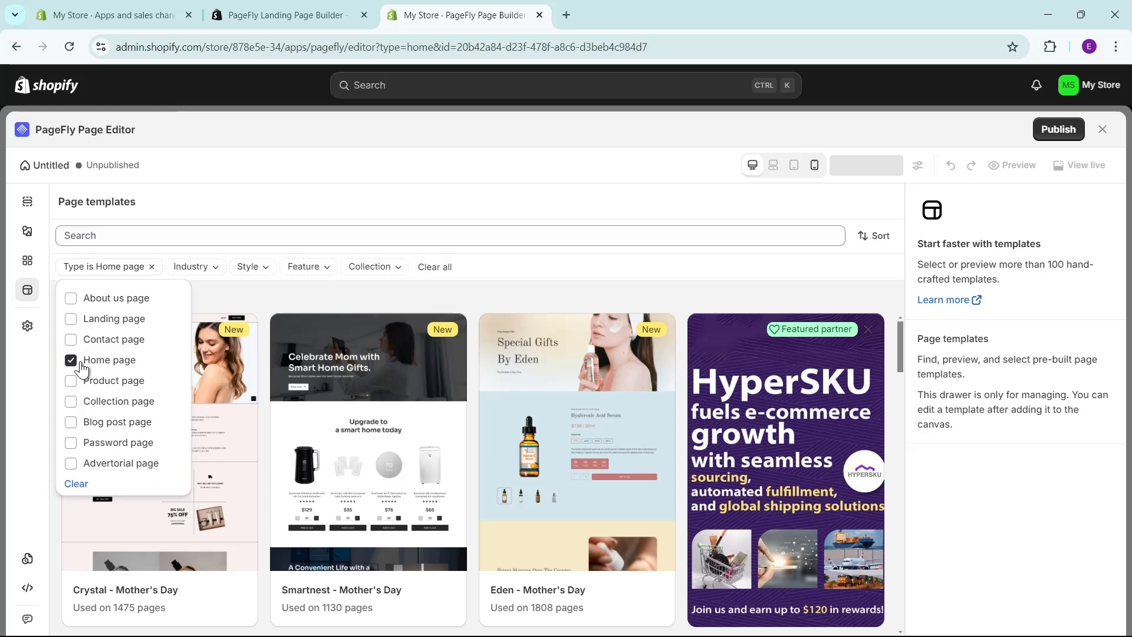
{"action": "left_click", "coordinate": [191, 268]}
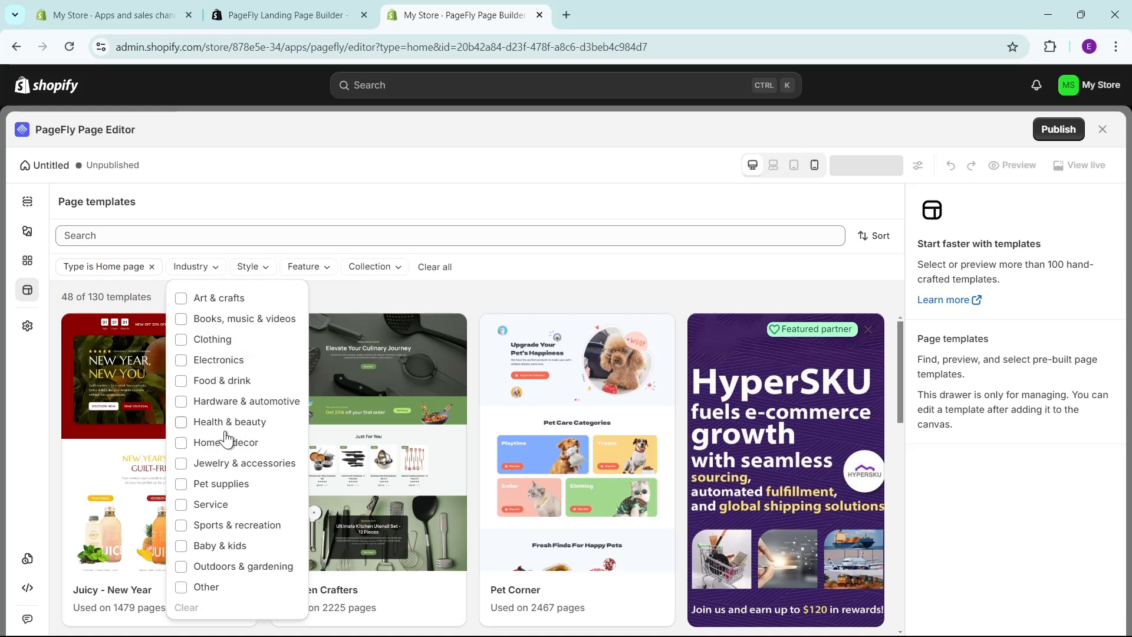
{"action": "left_click", "coordinate": [187, 343]}
{"action": "left_click", "coordinate": [151, 267]}
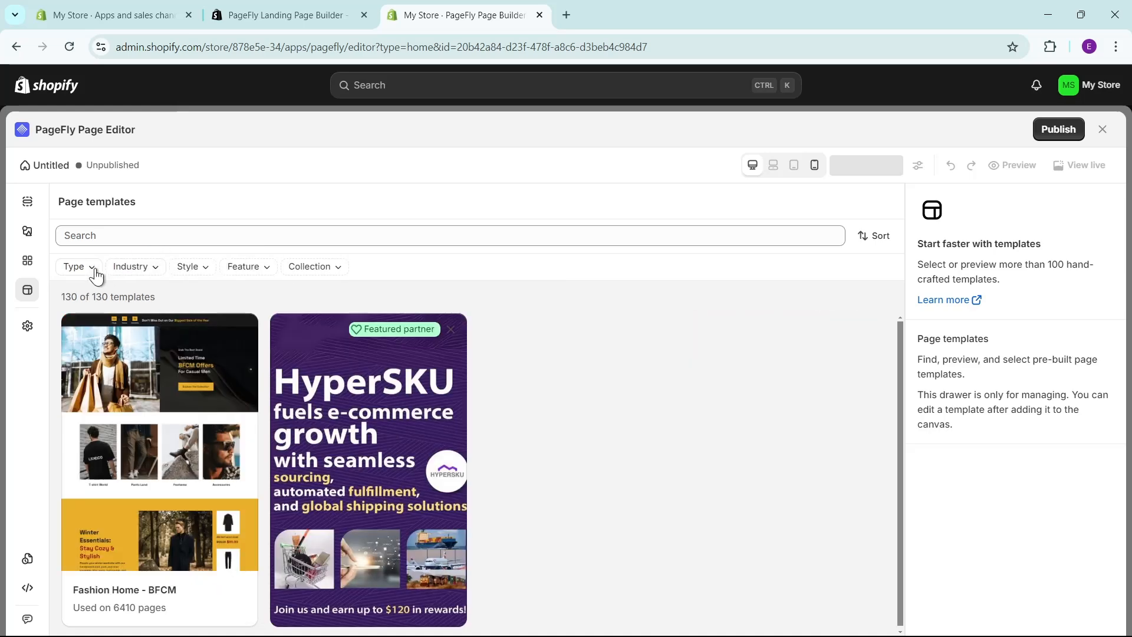
Filter the page templates to the Home page type and the Clothing industry.
{"action": "left_click", "coordinate": [75, 266]}
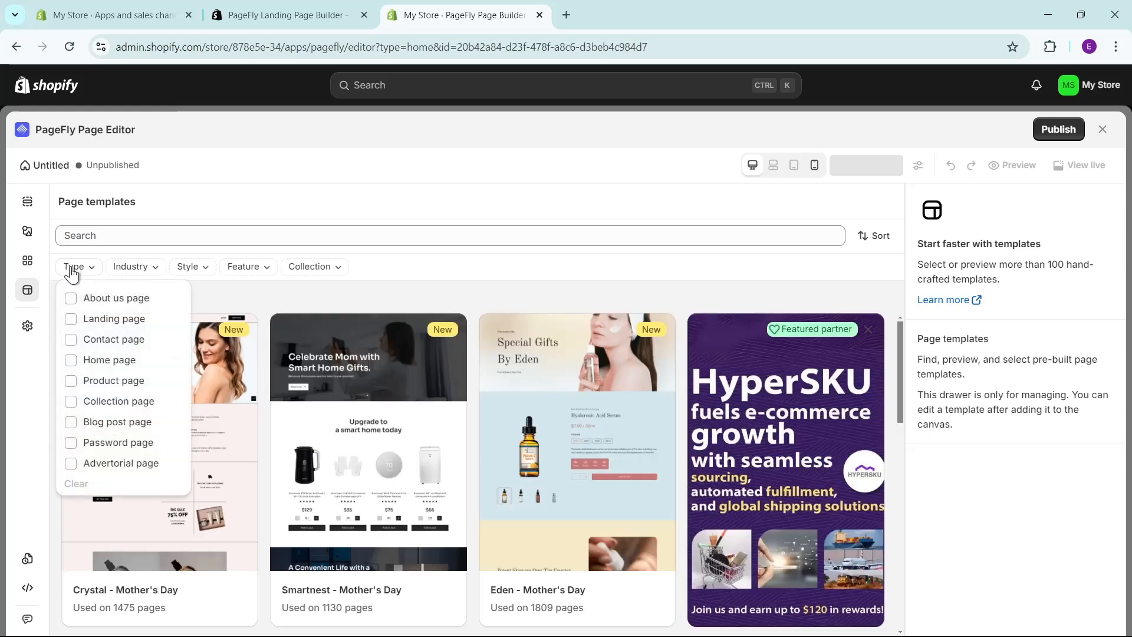
{"action": "left_click", "coordinate": [109, 360]}
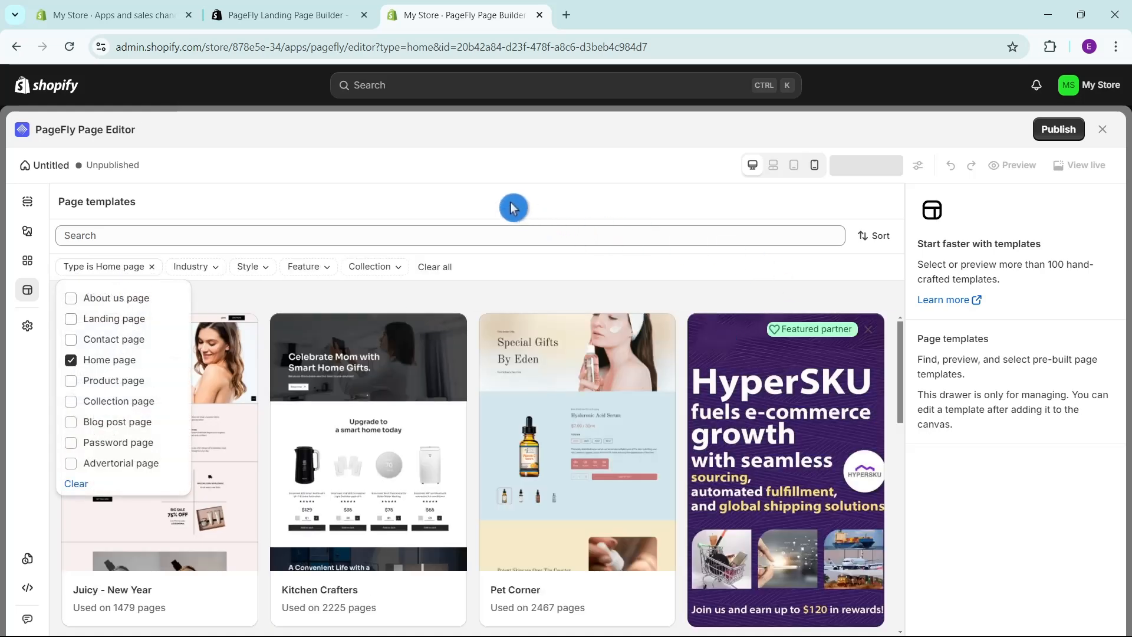
{"action": "left_click", "coordinate": [210, 268]}
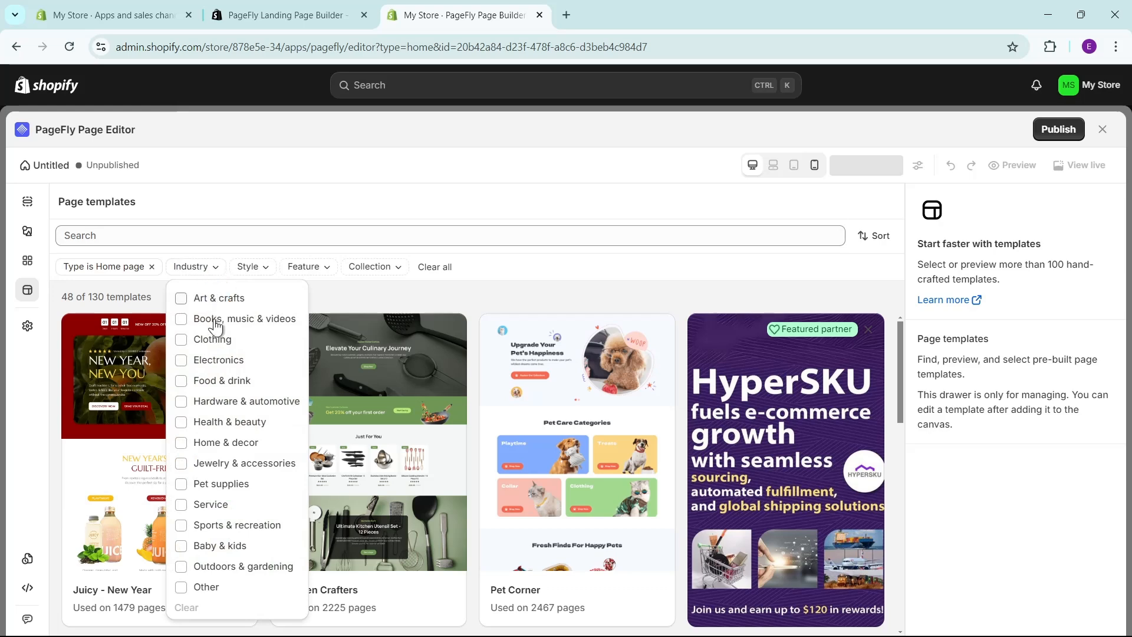
{"action": "left_click", "coordinate": [213, 341]}
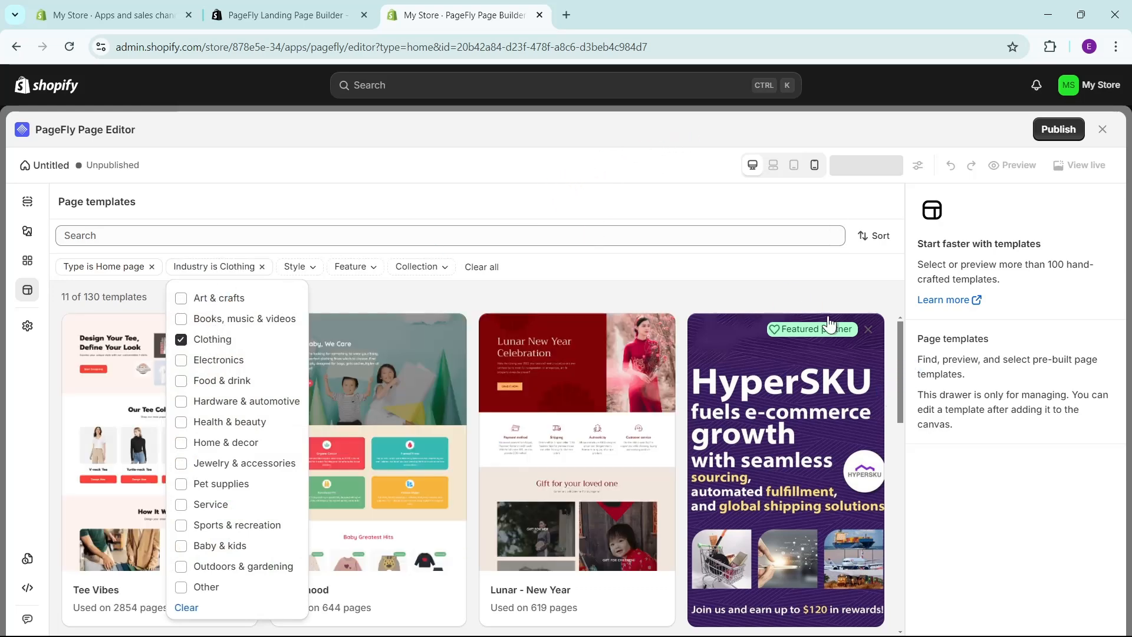
{"action": "left_click", "coordinate": [593, 264]}
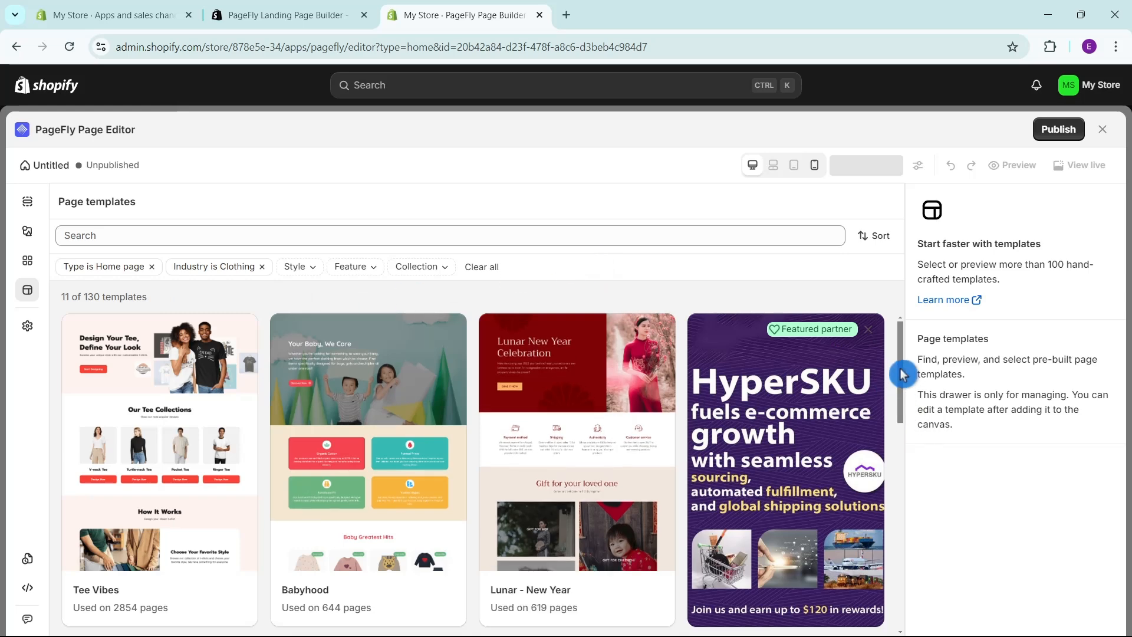
Look through the filtered clothing templates and preview the Haute Couture home page template.
{"action": "left_click_drag", "start_coordinate": [902, 373], "coordinate": [912, 457]}
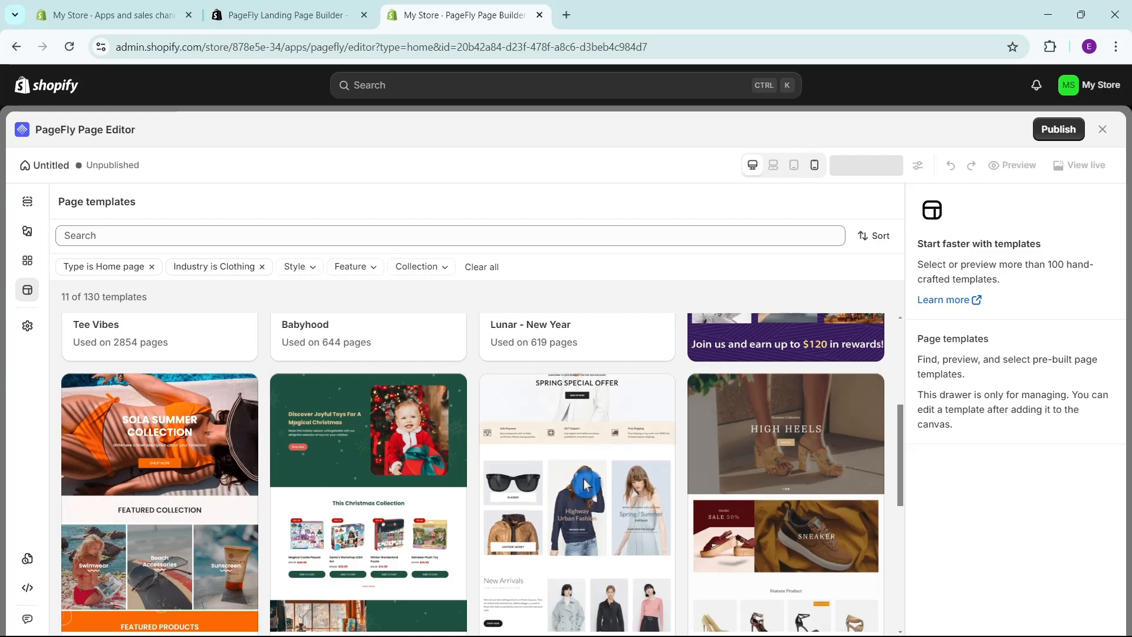
{"action": "scroll", "coordinate": [585, 481], "scroll_direction": "down", "scroll_amount": 3}
{"action": "scroll", "coordinate": [594, 453], "scroll_direction": "up", "scroll_amount": 3}
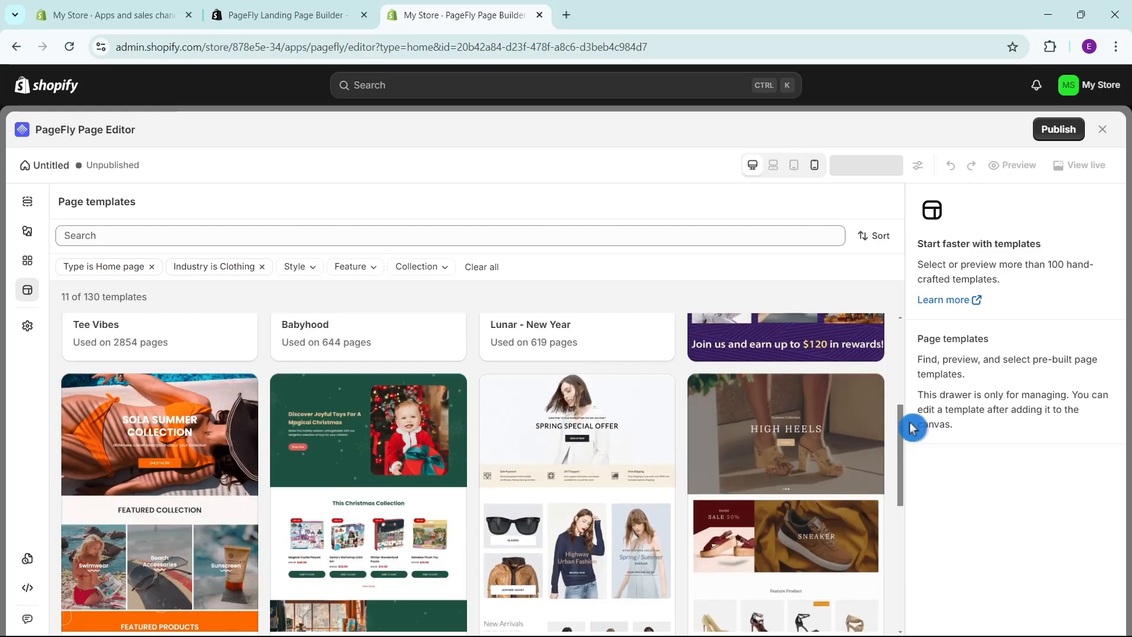
{"action": "left_click_drag", "start_coordinate": [901, 431], "coordinate": [900, 445]}
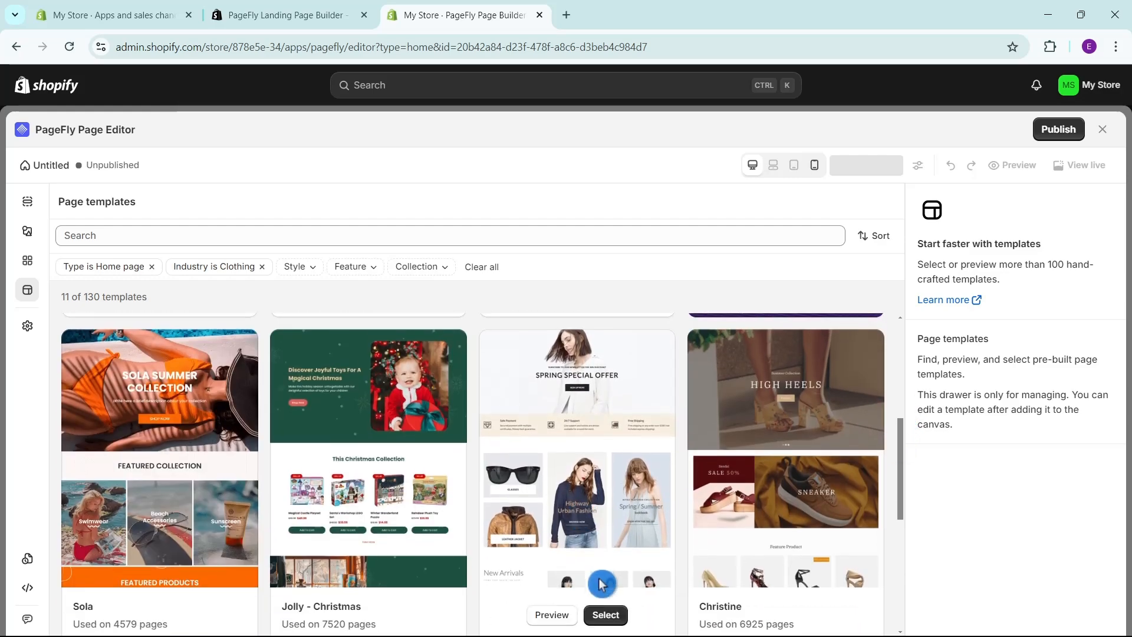
{"action": "left_click", "coordinate": [553, 616]}
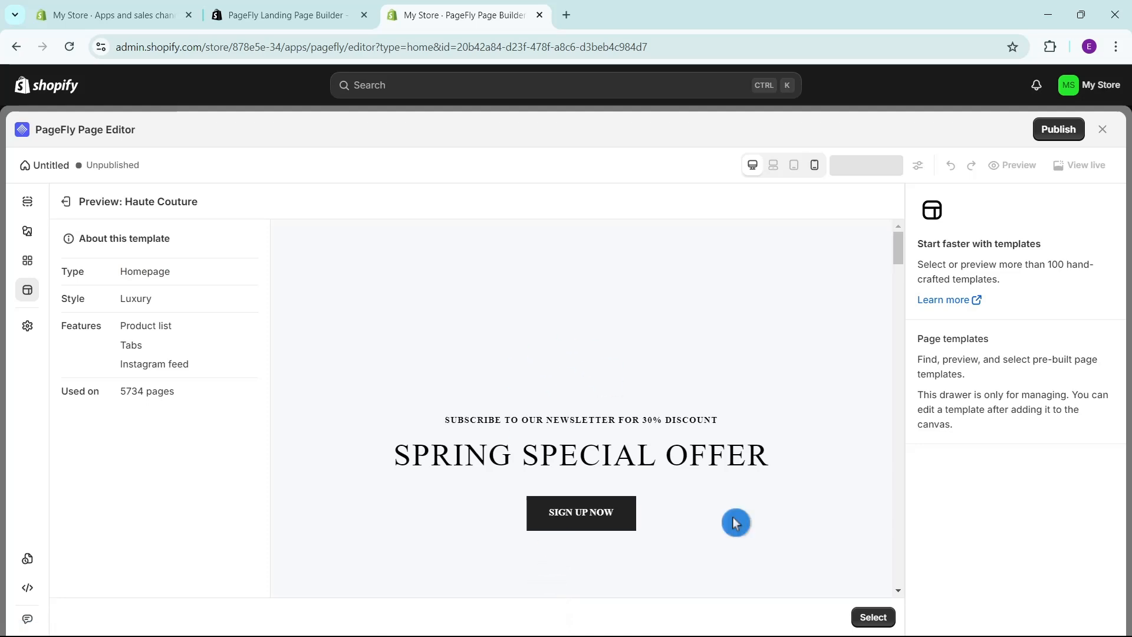
{"action": "scroll", "coordinate": [698, 457], "scroll_direction": "down", "scroll_amount": 6}
{"action": "scroll", "coordinate": [698, 430], "scroll_direction": "up", "scroll_amount": 6}
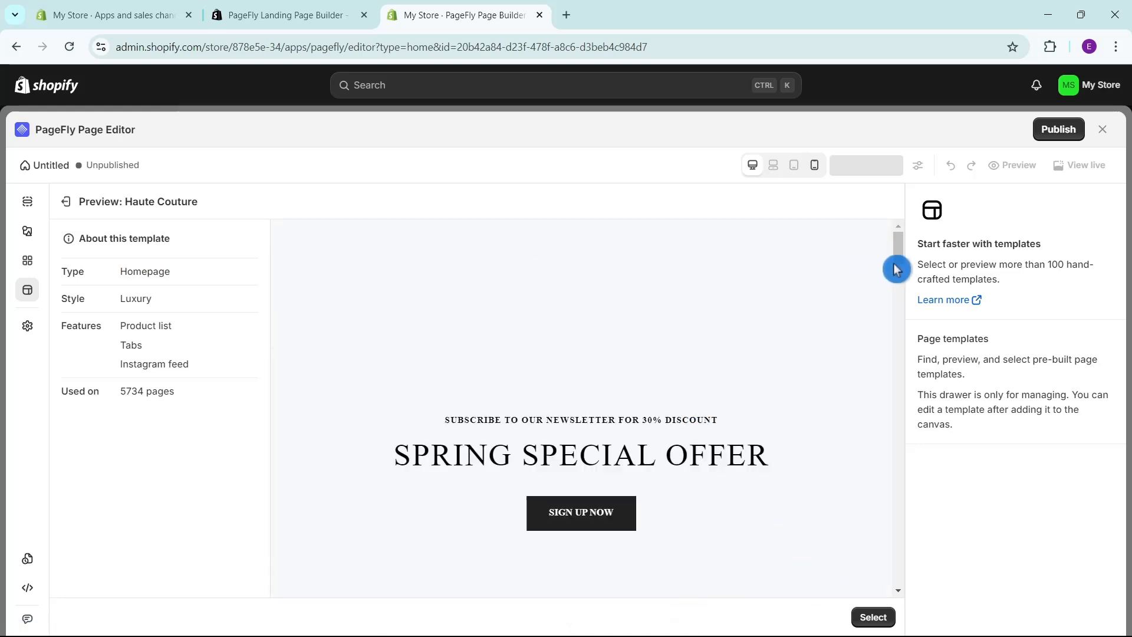
{"action": "left_click_drag", "start_coordinate": [899, 258], "coordinate": [837, 551]}
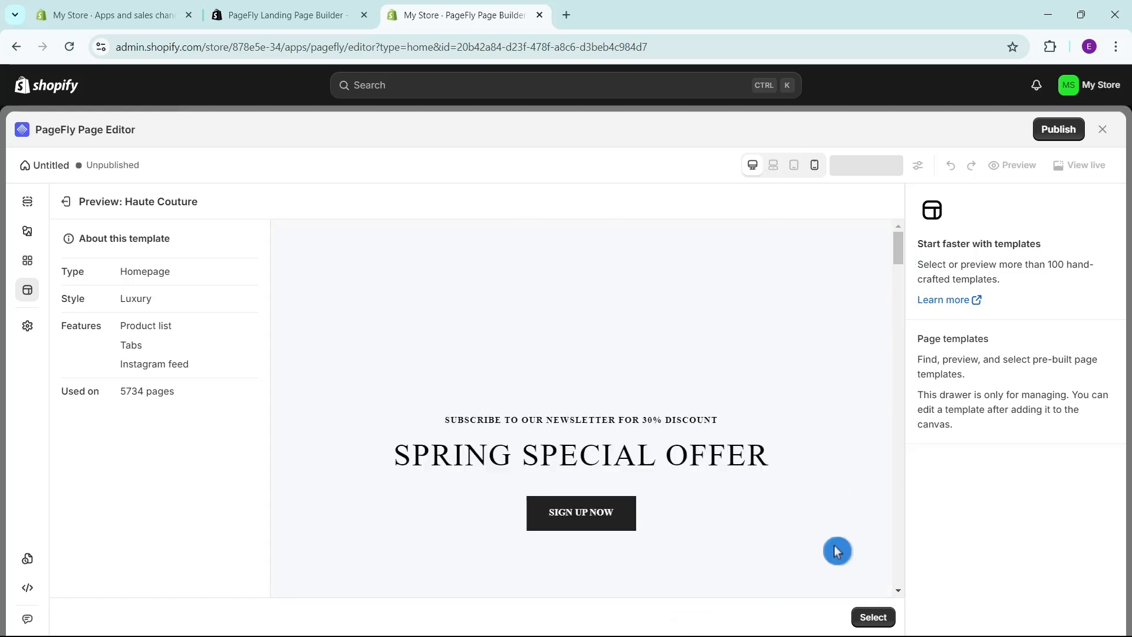
Apply the Haute Couture template to the page, acknowledging that it replaces all current content.
{"action": "left_click", "coordinate": [873, 617]}
{"action": "left_click", "coordinate": [760, 552]}
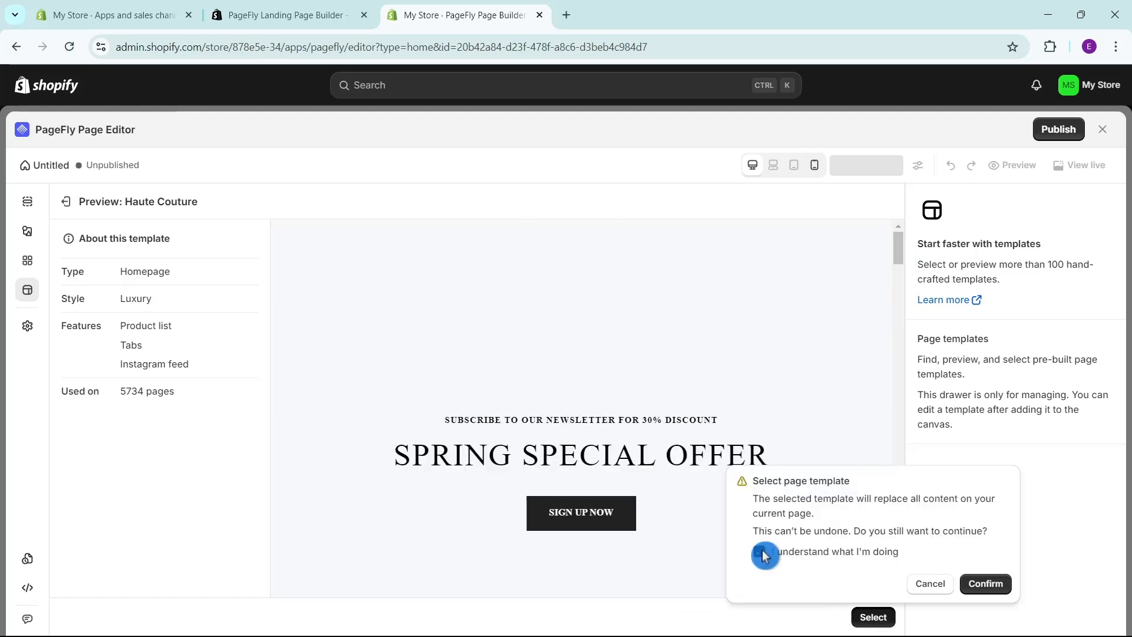
{"action": "left_click", "coordinate": [993, 584]}
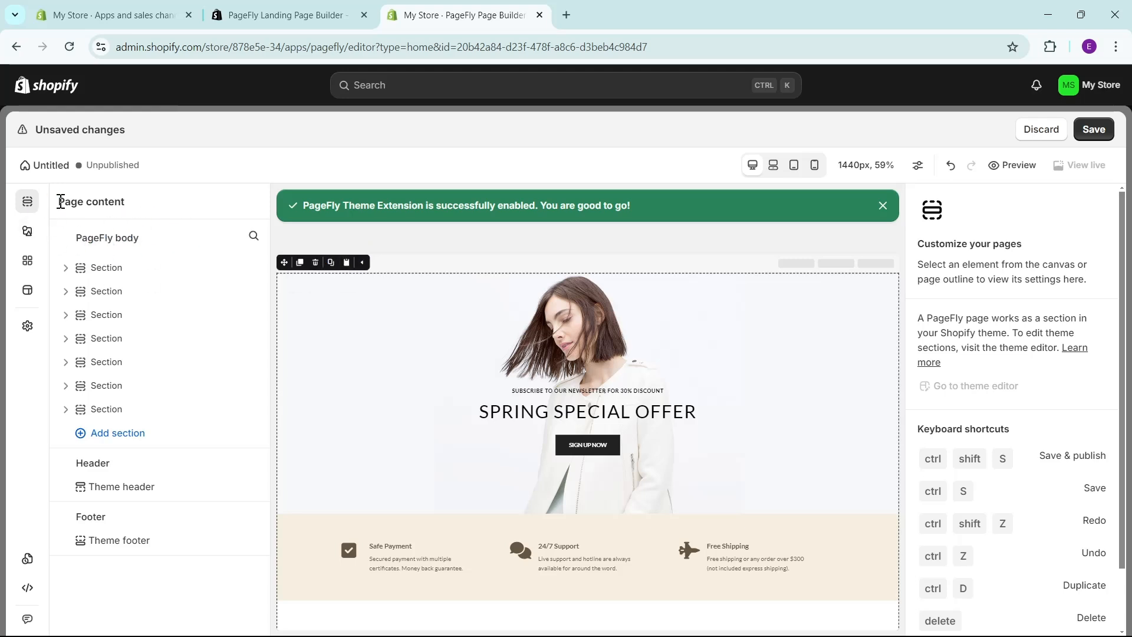
Examine the template's section outline, its "SPRING SPECIAL OFFER" heading settings and the content further down the canvas.
{"action": "left_click", "coordinate": [66, 268]}
{"action": "left_click", "coordinate": [66, 315]}
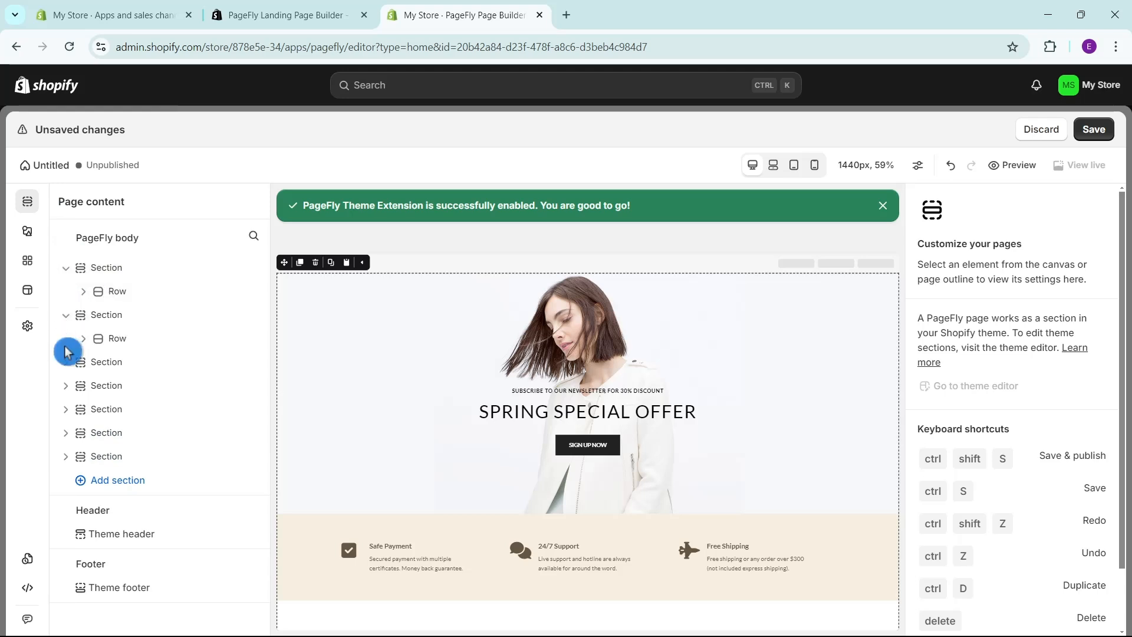
{"action": "left_click", "coordinate": [66, 315]}
{"action": "left_click", "coordinate": [66, 268]}
{"action": "left_click", "coordinate": [409, 335]}
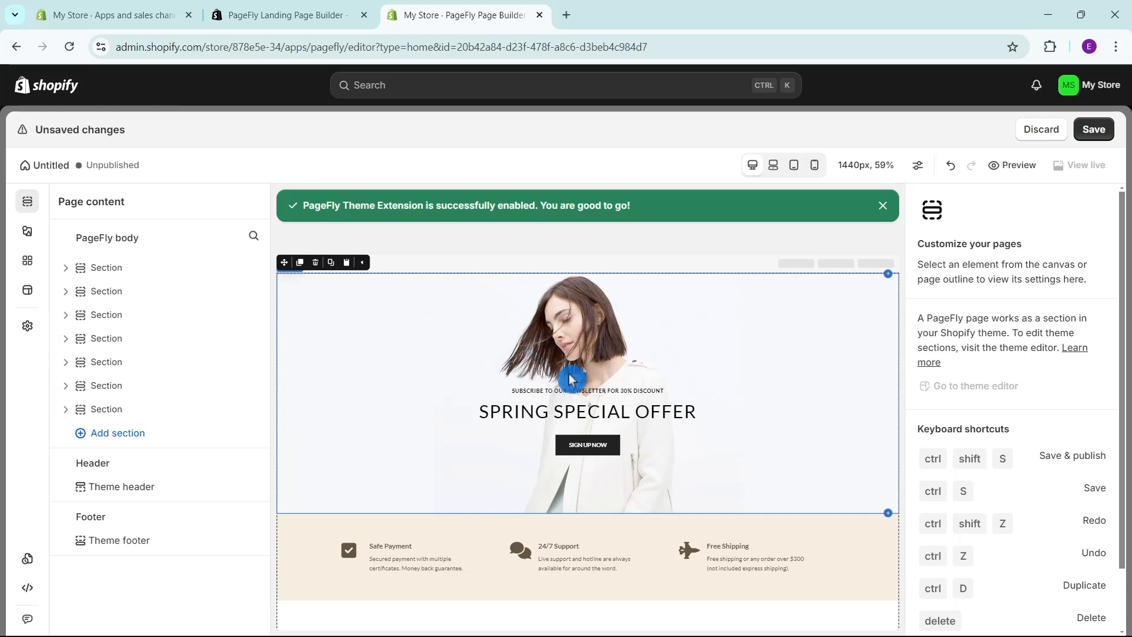
{"action": "left_click", "coordinate": [575, 348]}
{"action": "left_click", "coordinate": [625, 411]}
{"action": "scroll", "coordinate": [643, 407], "scroll_direction": "down", "scroll_amount": 3}
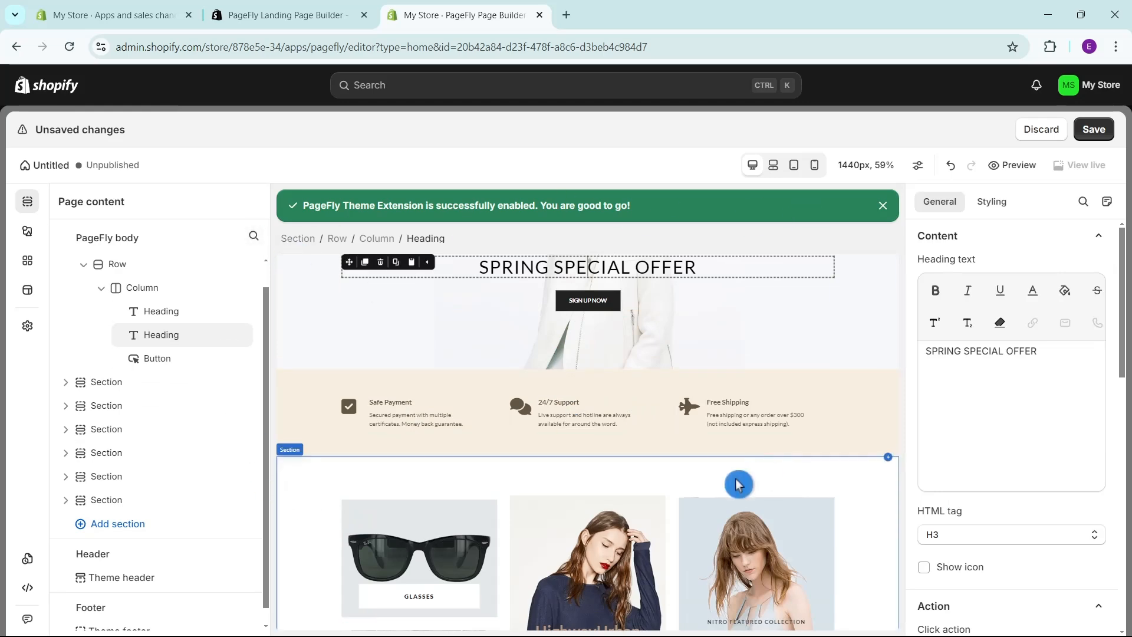
{"action": "scroll", "coordinate": [739, 484], "scroll_direction": "down", "scroll_amount": 3}
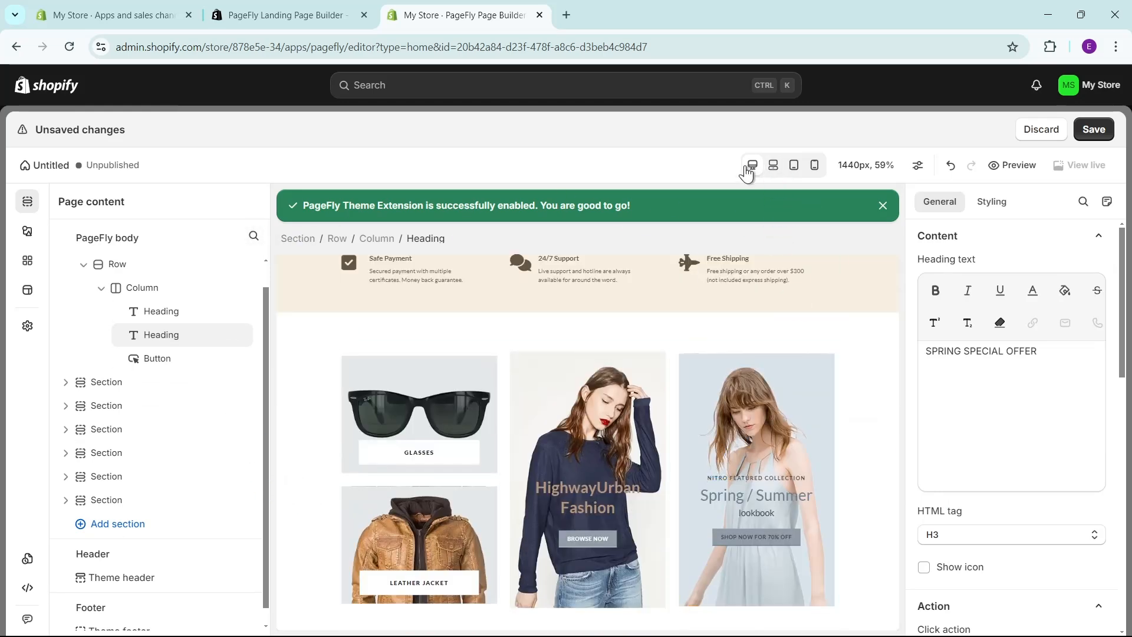
Check the page layout at the desktop, 1025 px, tablet and mobile sizes, ending in the 1025 px view.
{"action": "left_click", "coordinate": [773, 169]}
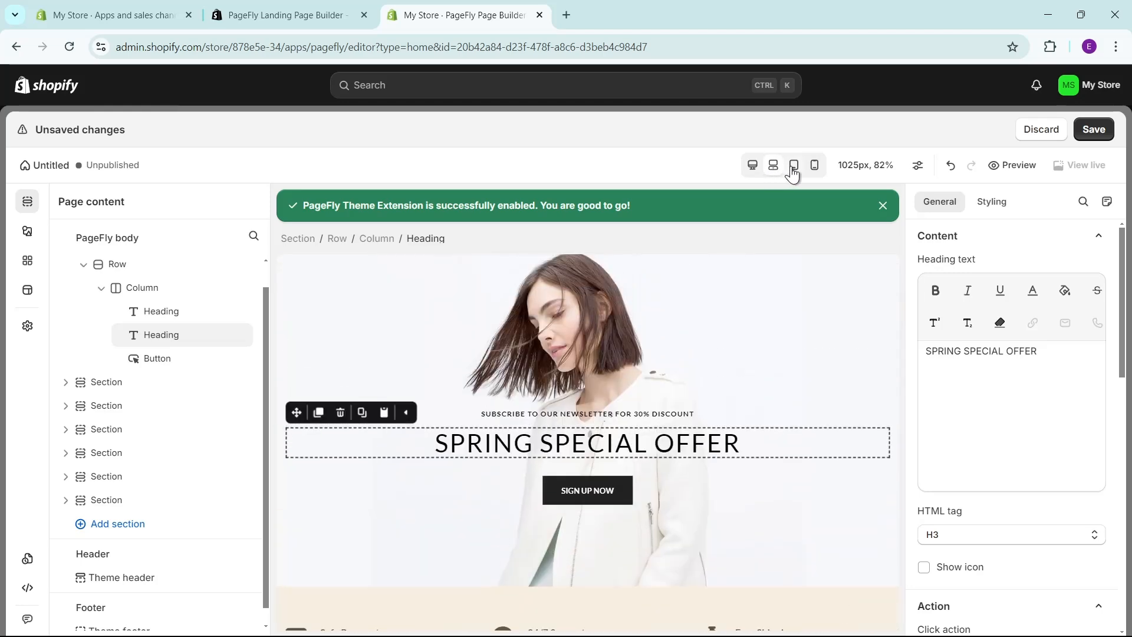
{"action": "left_click", "coordinate": [794, 171]}
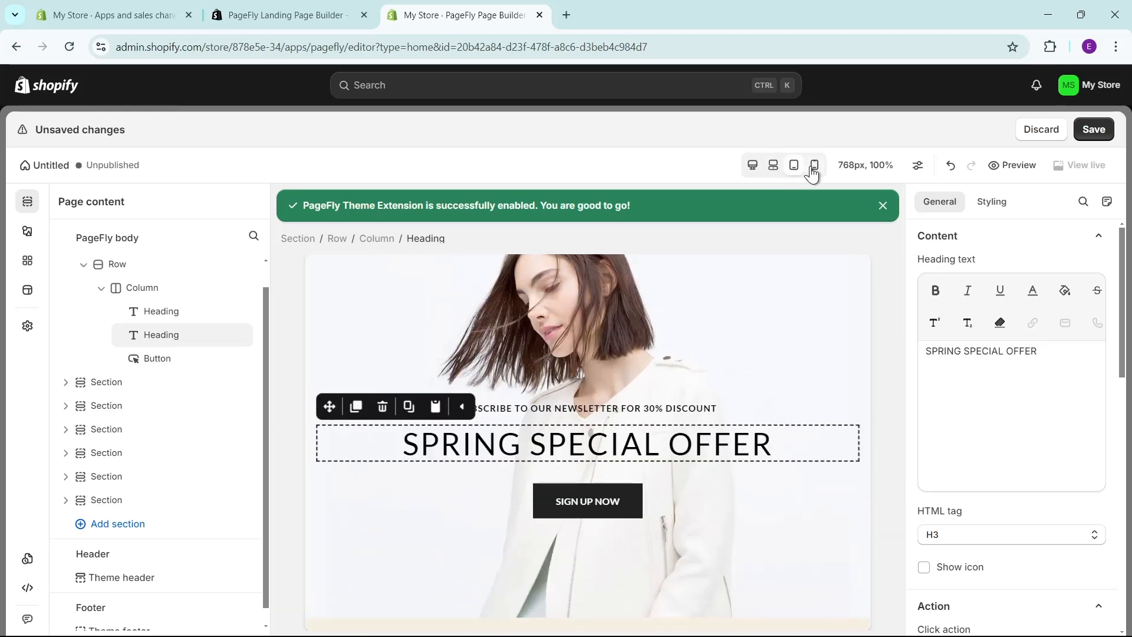
{"action": "left_click", "coordinate": [814, 170]}
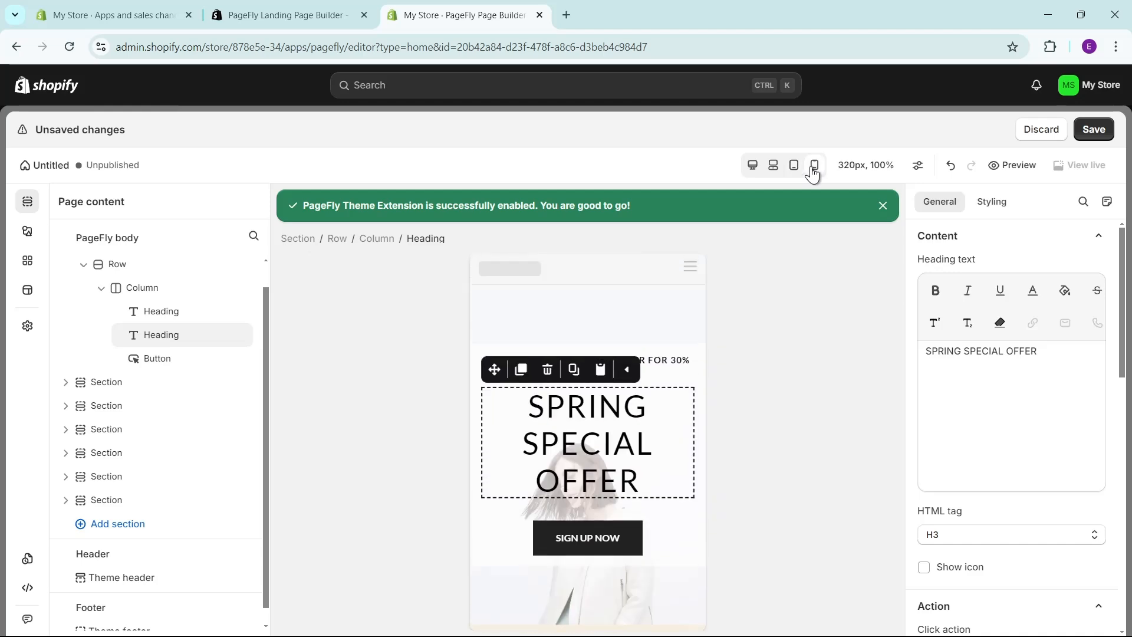
{"action": "left_click", "coordinate": [772, 168]}
{"action": "left_click", "coordinate": [752, 169]}
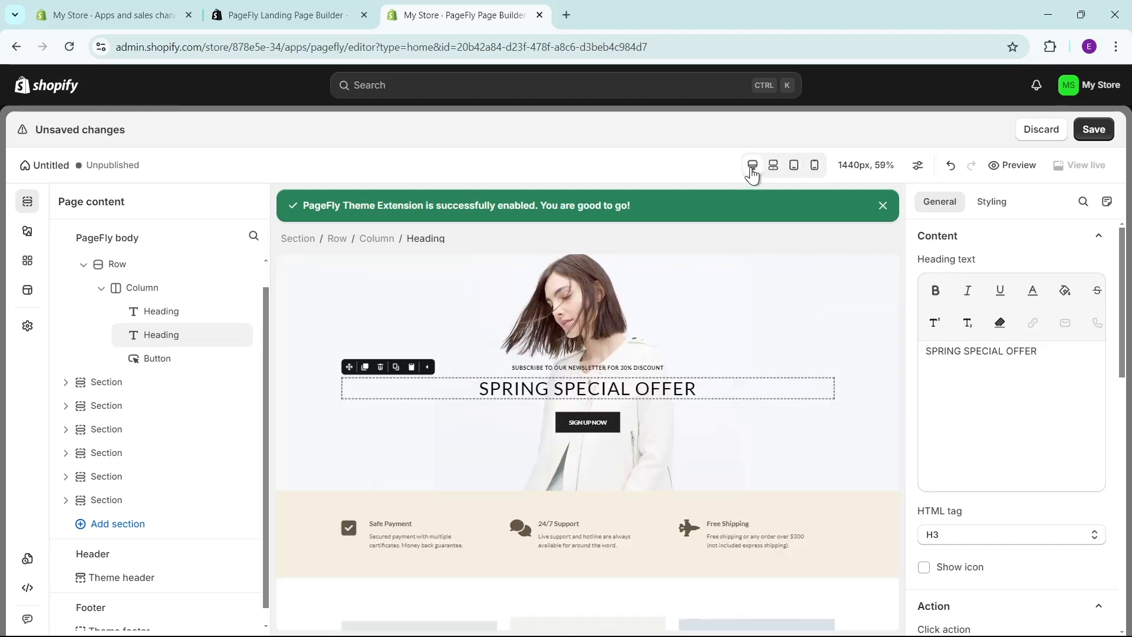
{"action": "left_click", "coordinate": [772, 170]}
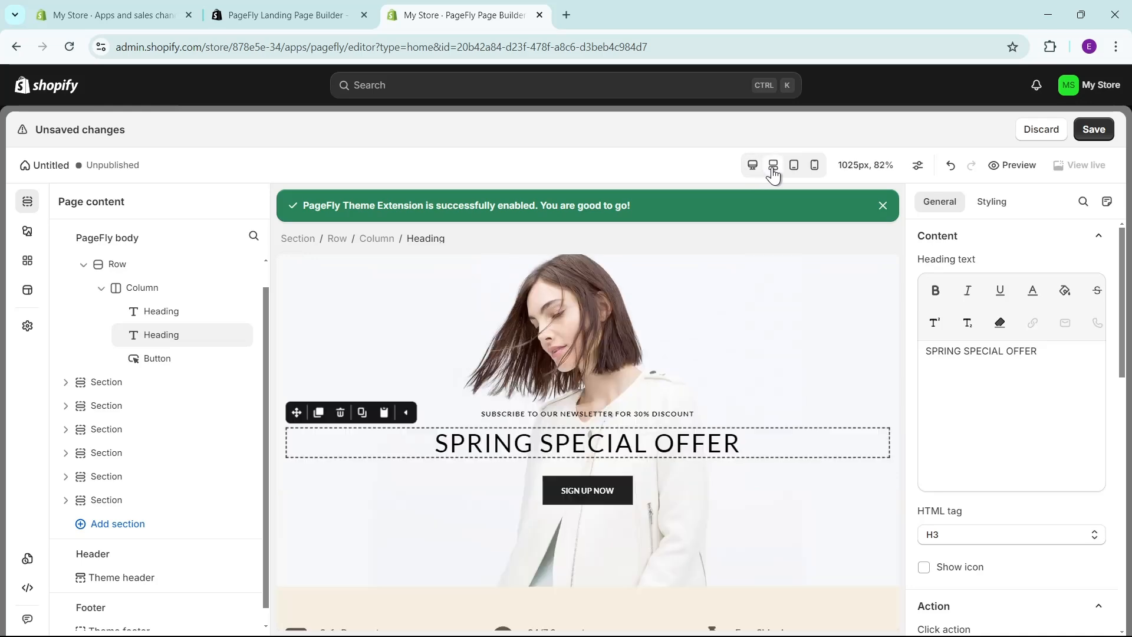
{"action": "scroll", "coordinate": [601, 443], "scroll_direction": "down", "scroll_amount": 8}
{"action": "scroll", "coordinate": [670, 490], "scroll_direction": "up", "scroll_amount": 5}
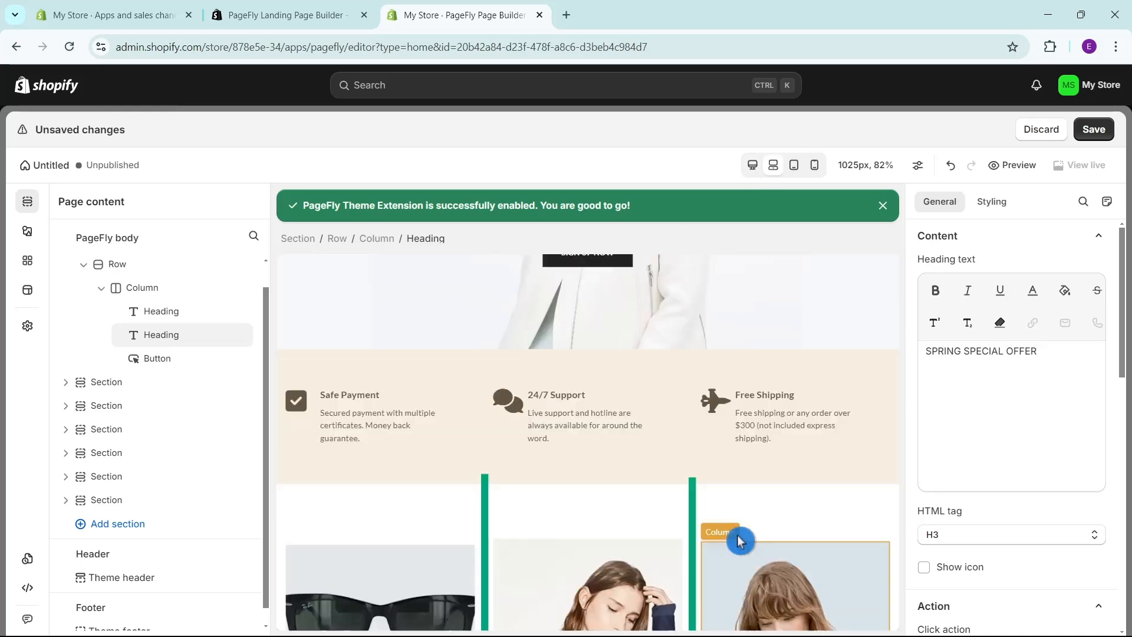
{"action": "scroll", "coordinate": [667, 517], "scroll_direction": "up", "scroll_amount": 4}
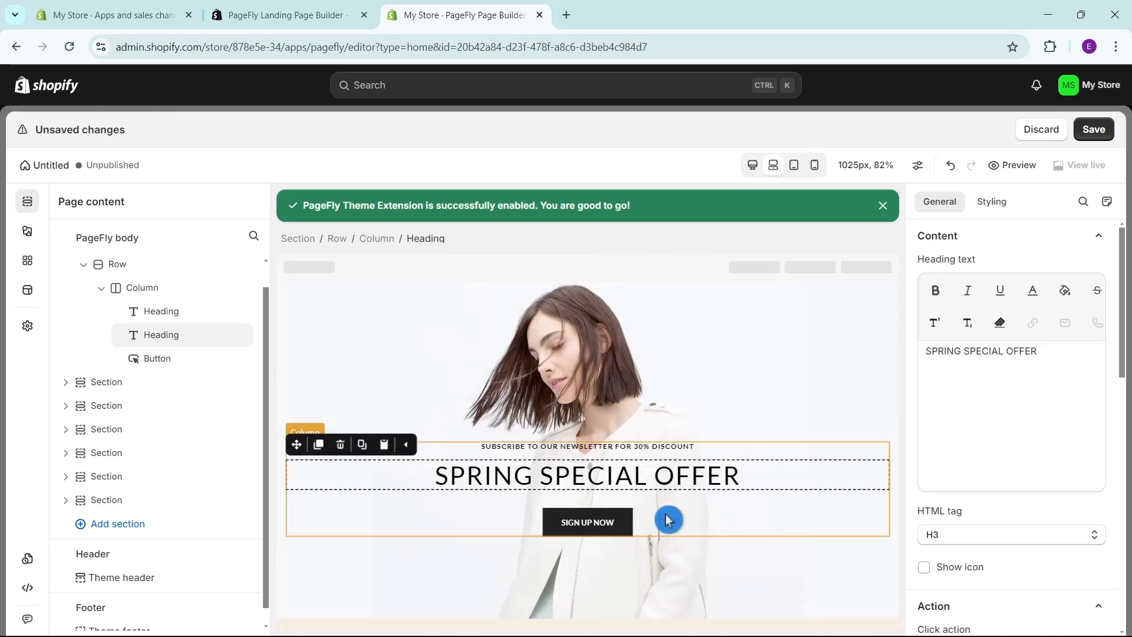
Replace the main banner heading "SPRING SPECIAL OFFER" with "QUICK HOW TO's".
{"action": "triple_click", "coordinate": [626, 472]}
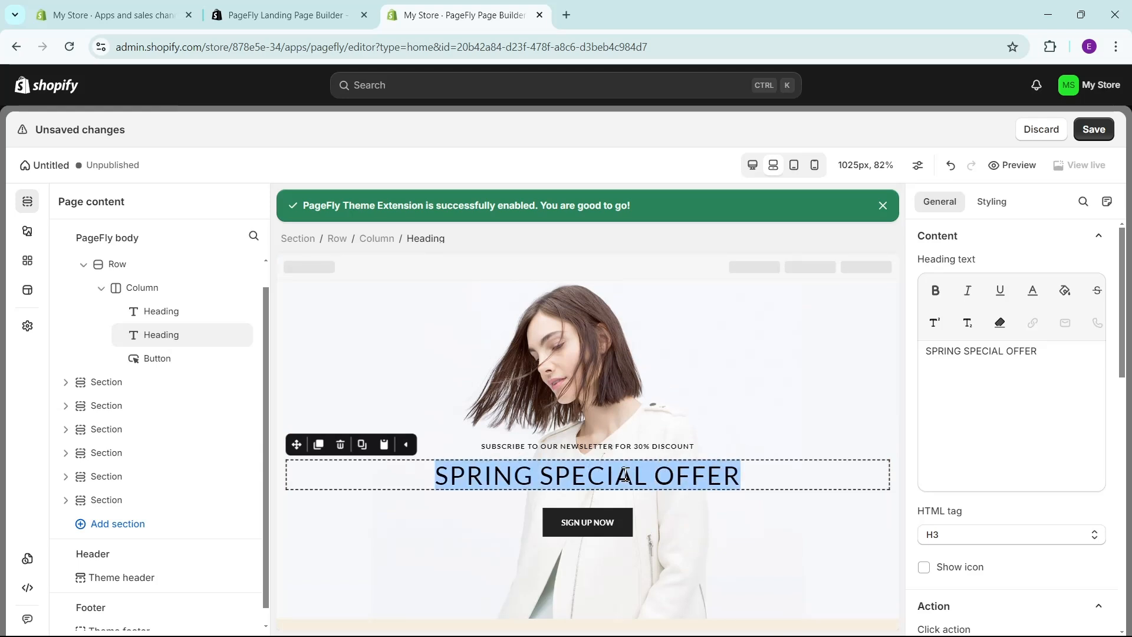
{"action": "type", "text": "Qui"}
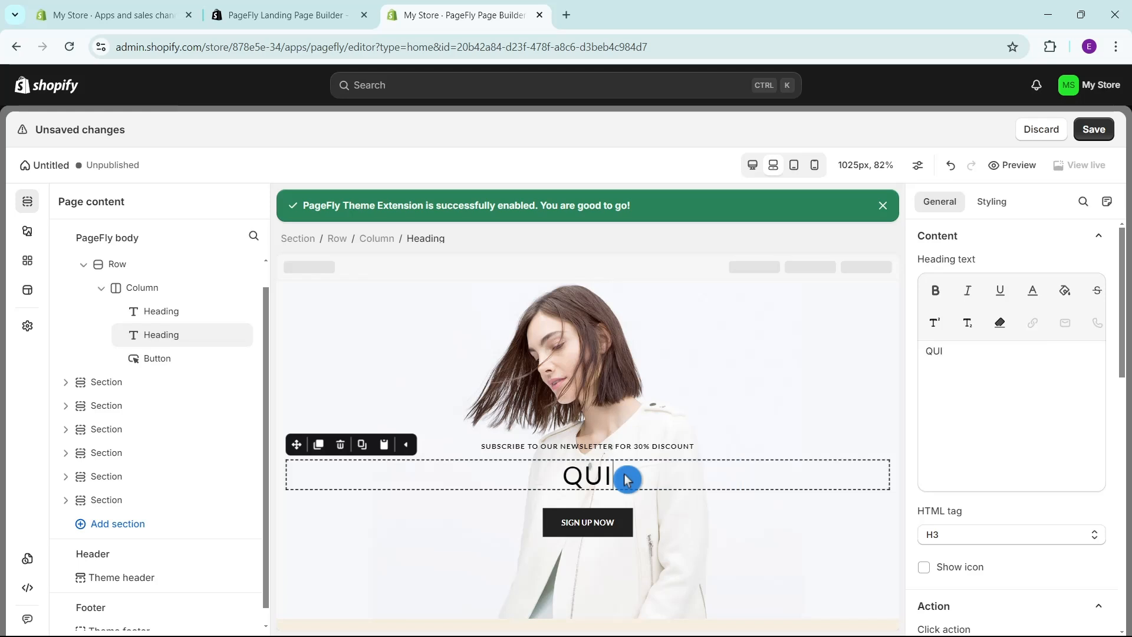
{"action": "type", "text": "CK"}
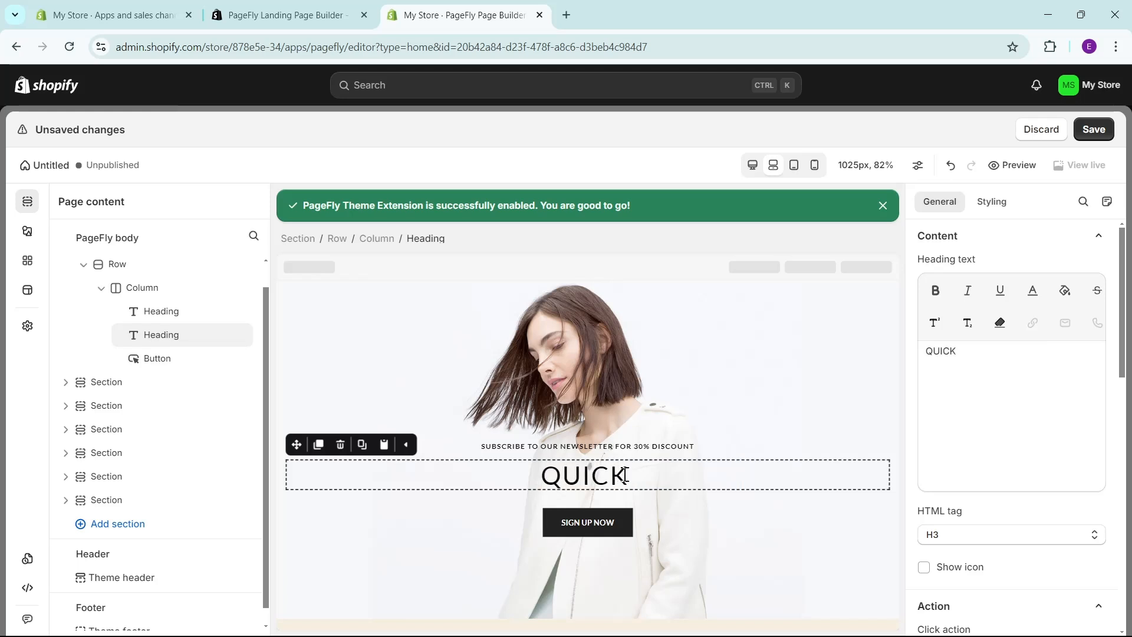
{"action": "type", "text": " HOW TO's"}
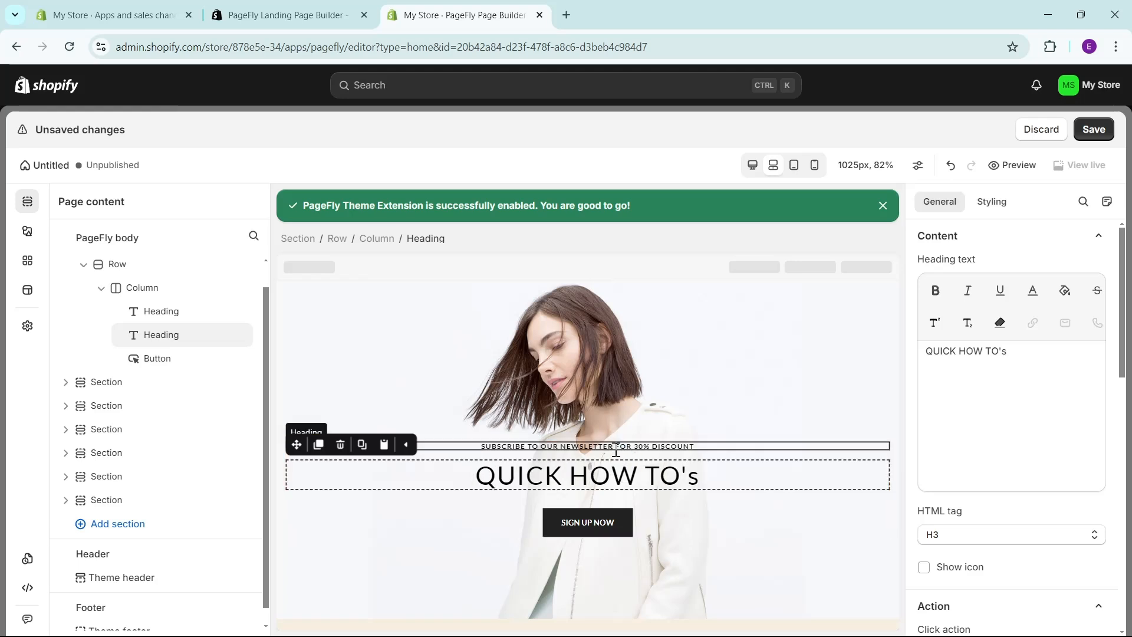
Shorten the small heading above "QUICK HOW TO's" to "SUBSCRIBE TO GET 30% DISCOUNT".
{"action": "left_click", "coordinate": [614, 448]}
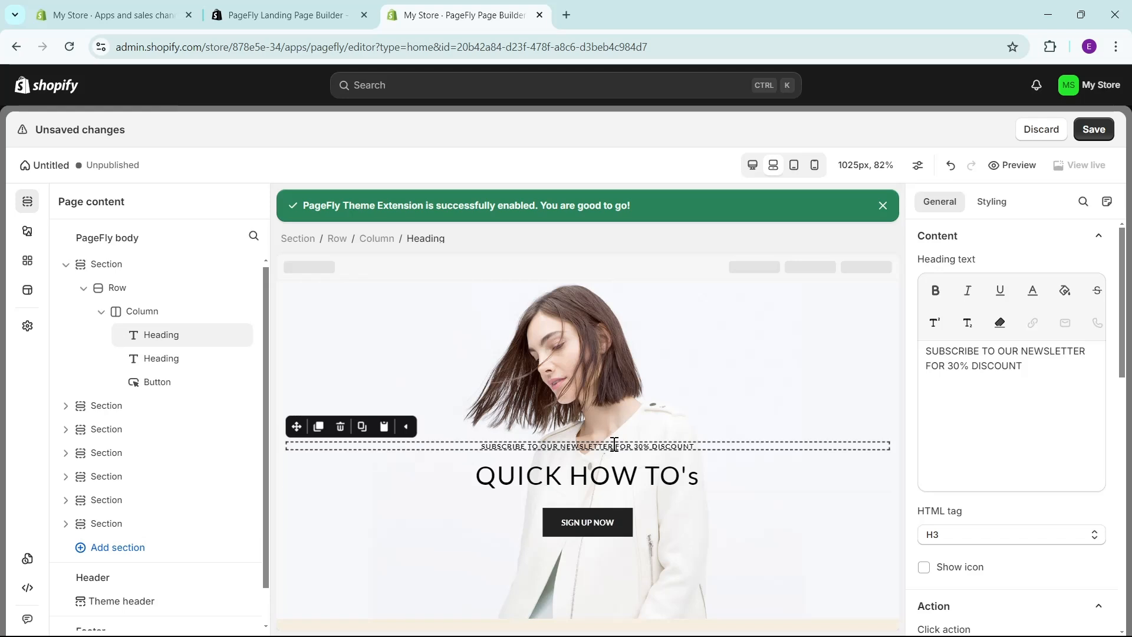
{"action": "left_click_drag", "start_coordinate": [631, 446], "coordinate": [559, 451]}
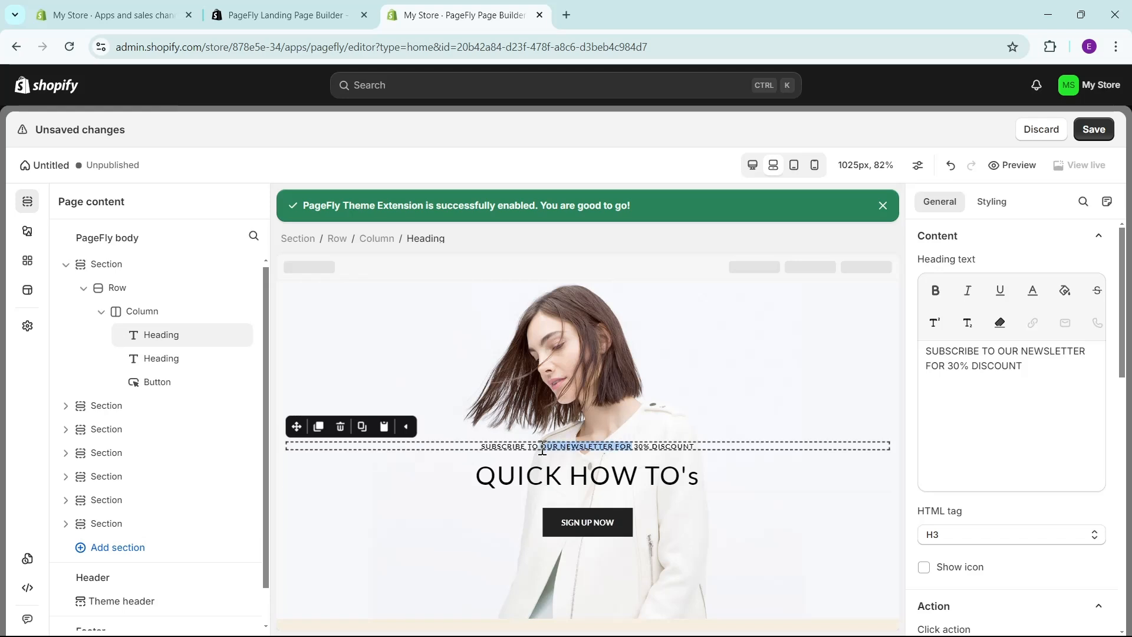
{"action": "type", "text": "GET"}
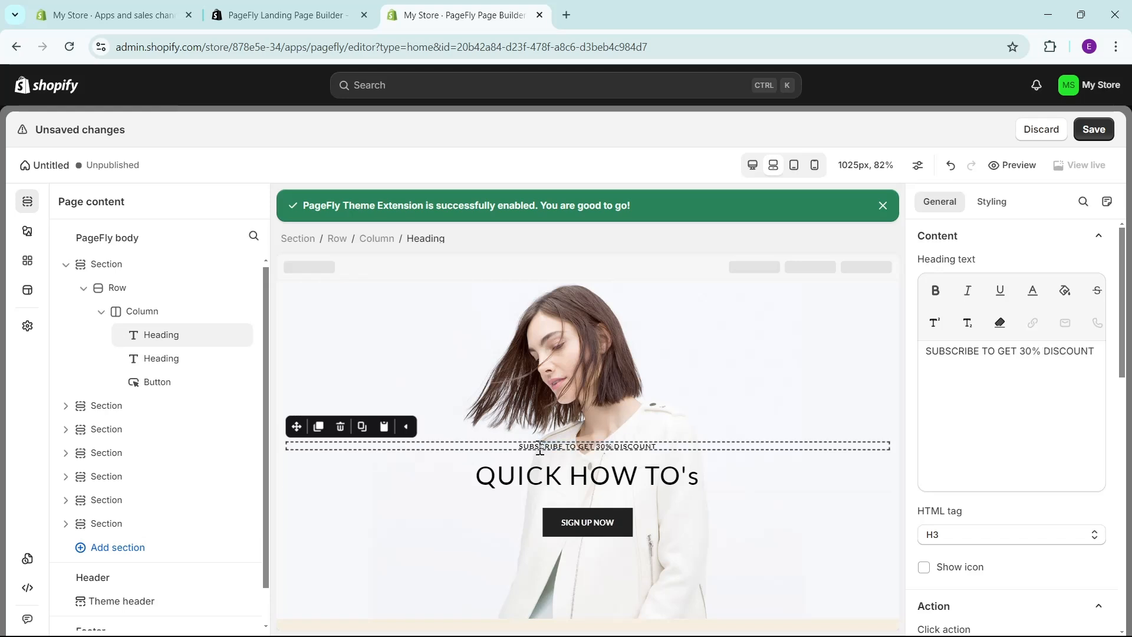
{"action": "left_click", "coordinate": [763, 376]}
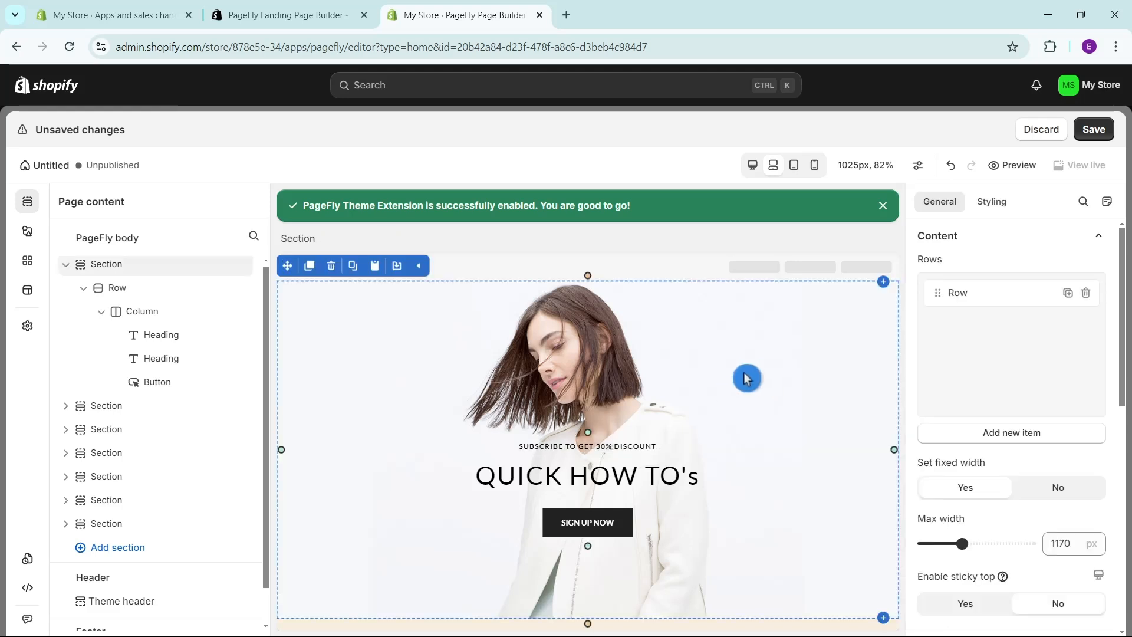
Select the banner's "SIGN UP NOW" button for editing and dismiss the notice recommending the "Add to cart" element.
{"action": "scroll", "coordinate": [691, 408], "scroll_direction": "down", "scroll_amount": 3}
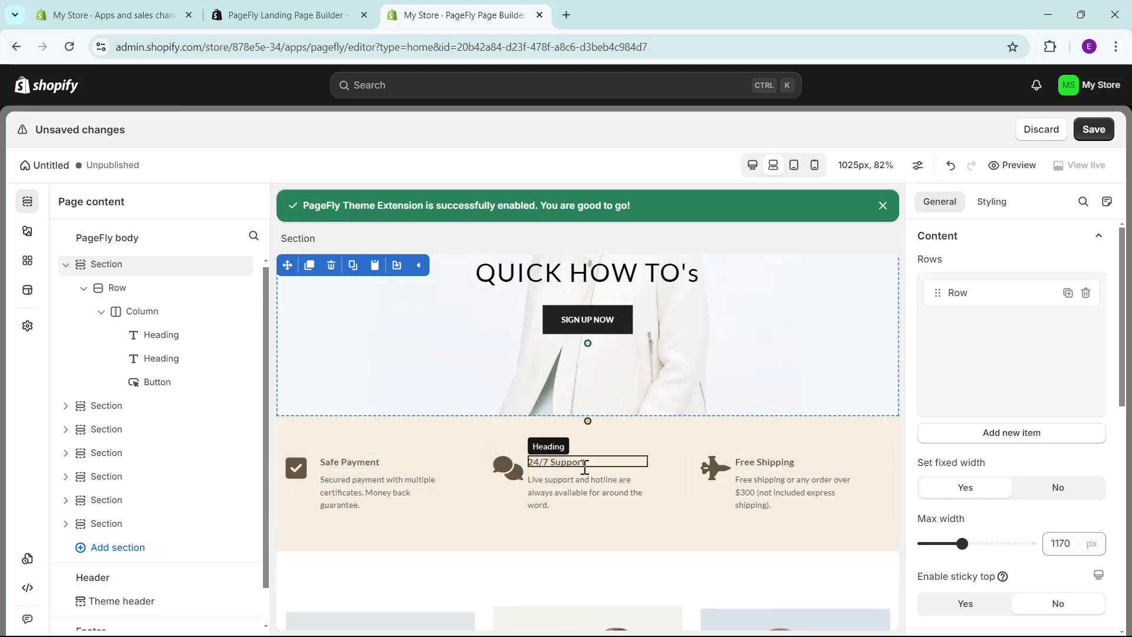
{"action": "scroll", "coordinate": [873, 459], "scroll_direction": "down", "scroll_amount": 6}
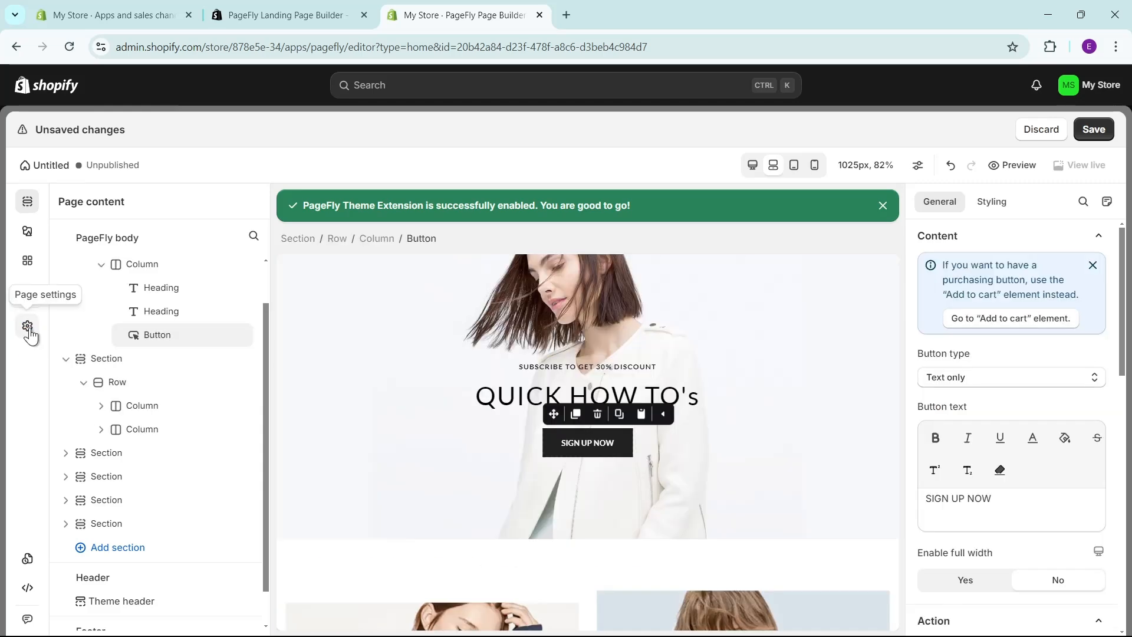
{"action": "left_click", "coordinate": [27, 327]}
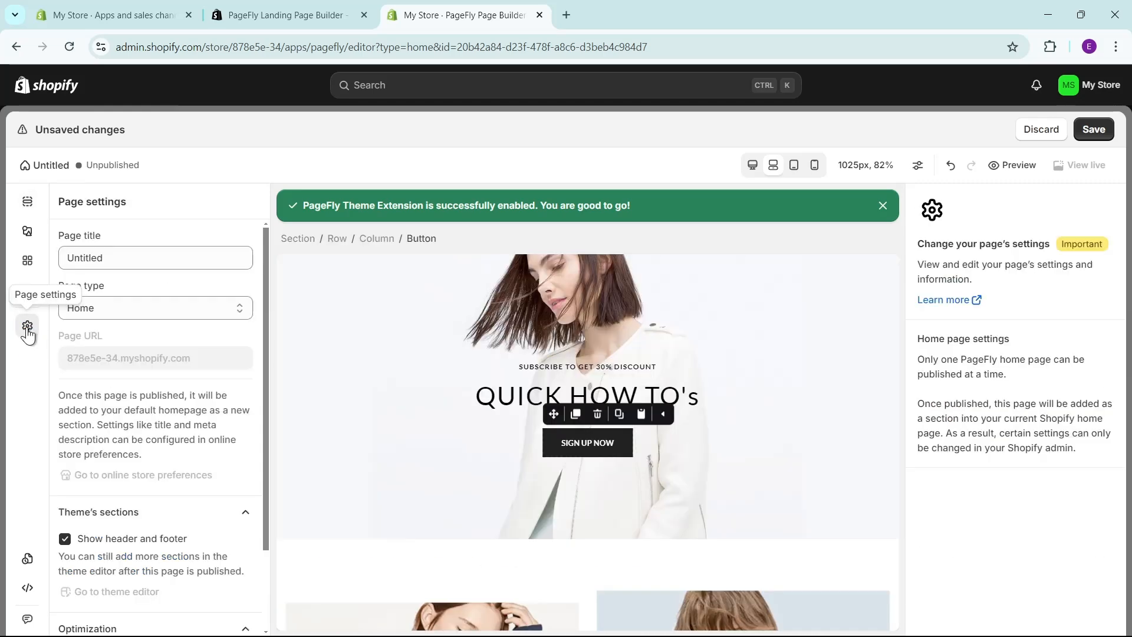
{"action": "left_click", "coordinate": [598, 445]}
{"action": "left_click", "coordinate": [1050, 458]}
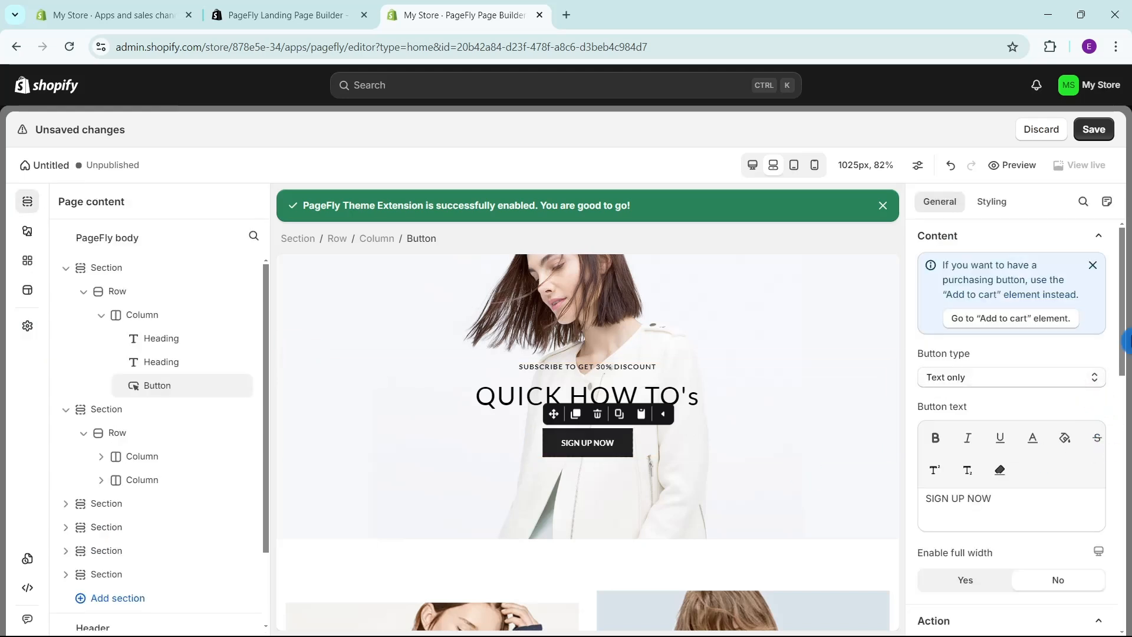
{"action": "left_click", "coordinate": [1093, 265]}
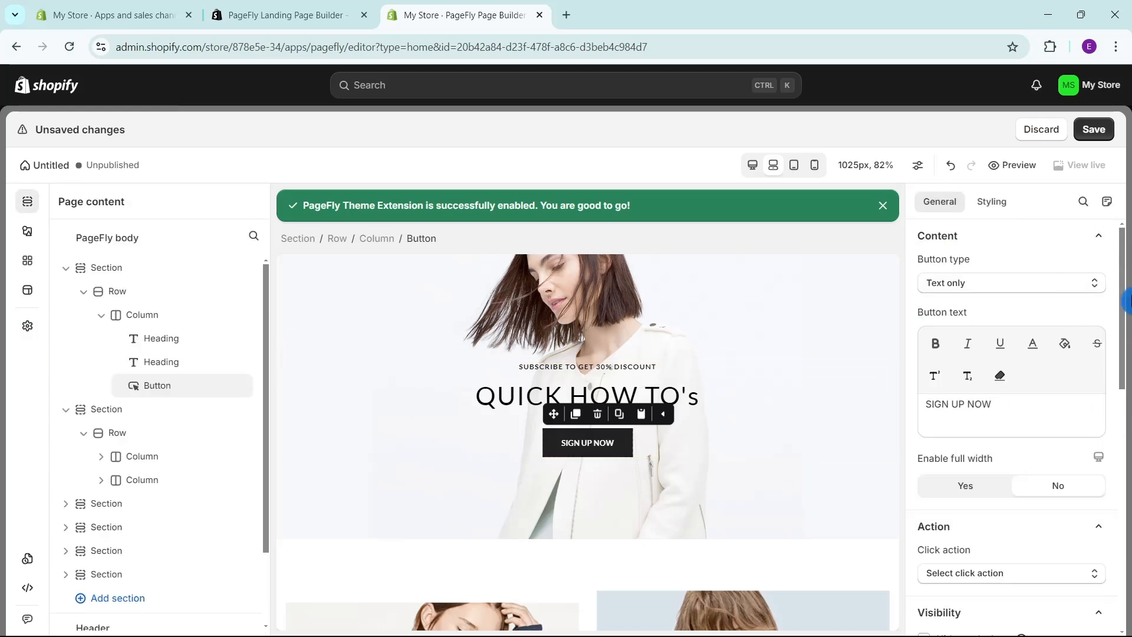
Change the banner button's text from "SIGN UP NOW" to "BUY NOW!", leaving its type as Text only.
{"action": "left_click", "coordinate": [963, 292]}
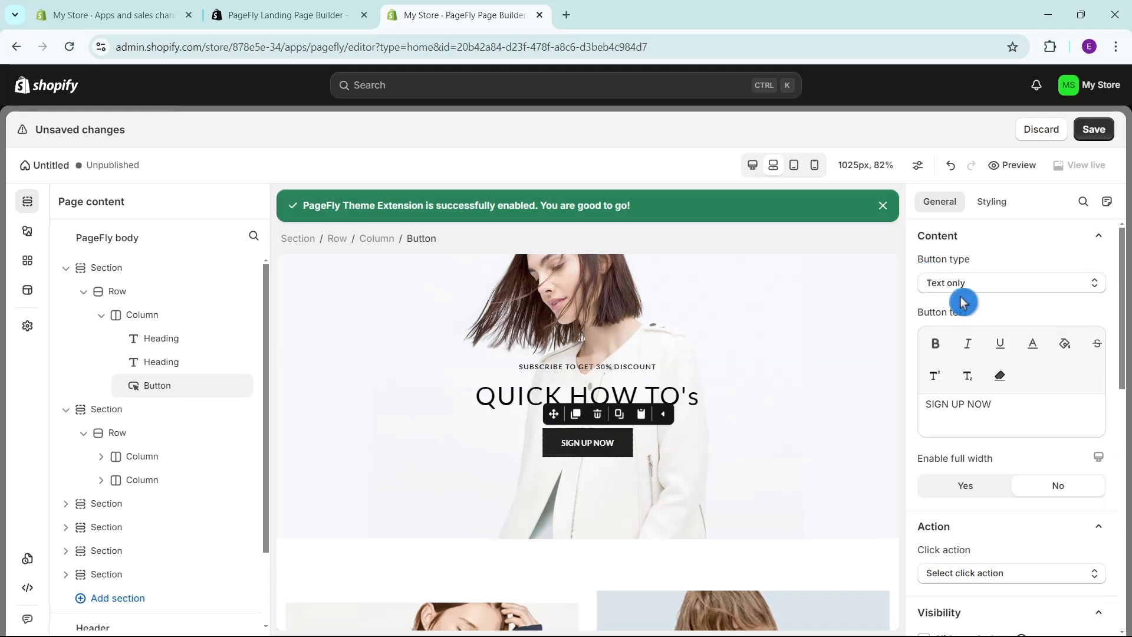
{"action": "left_click", "coordinate": [978, 291]}
{"action": "left_click", "coordinate": [980, 292]}
{"action": "left_click", "coordinate": [980, 292]}
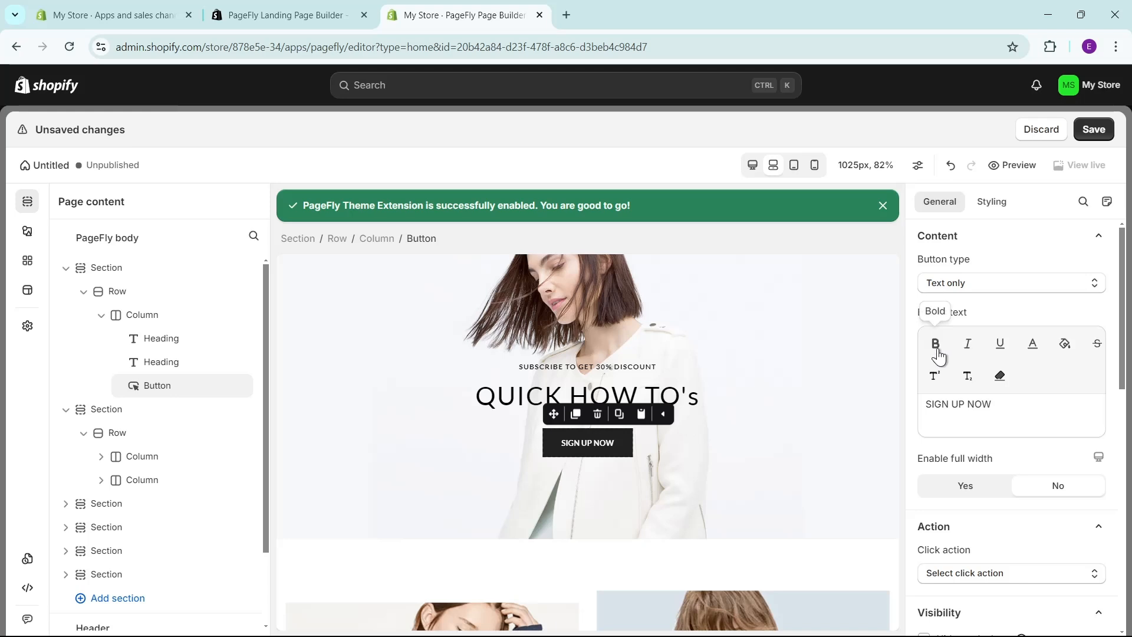
{"action": "left_click", "coordinate": [925, 411]}
{"action": "type", "text": "BUY NOW!"}
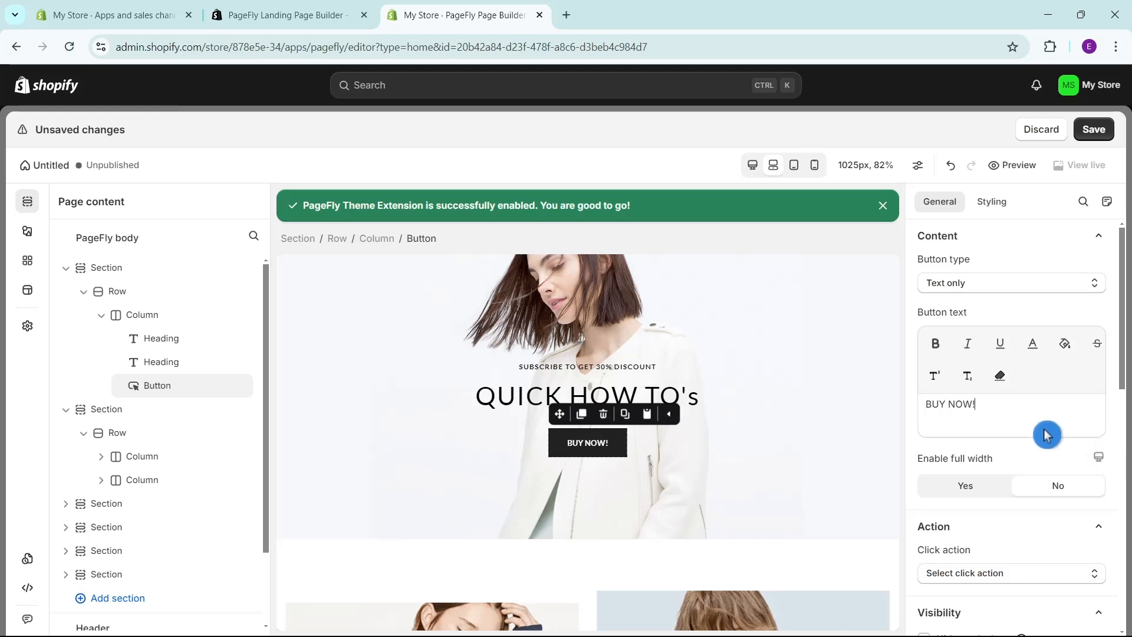
Enlarge the "BUY NOW!" button's text through its styling and publish the page as "Quick How To's Page" with the free slot.
{"action": "left_click", "coordinate": [1013, 237]}
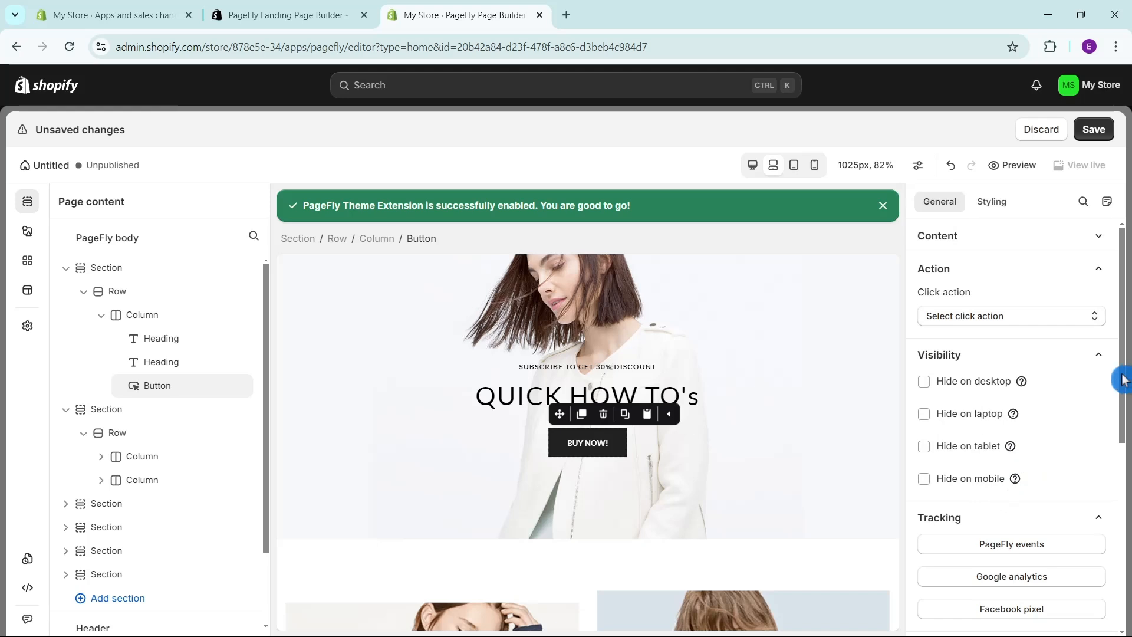
{"action": "left_click", "coordinate": [1009, 211]}
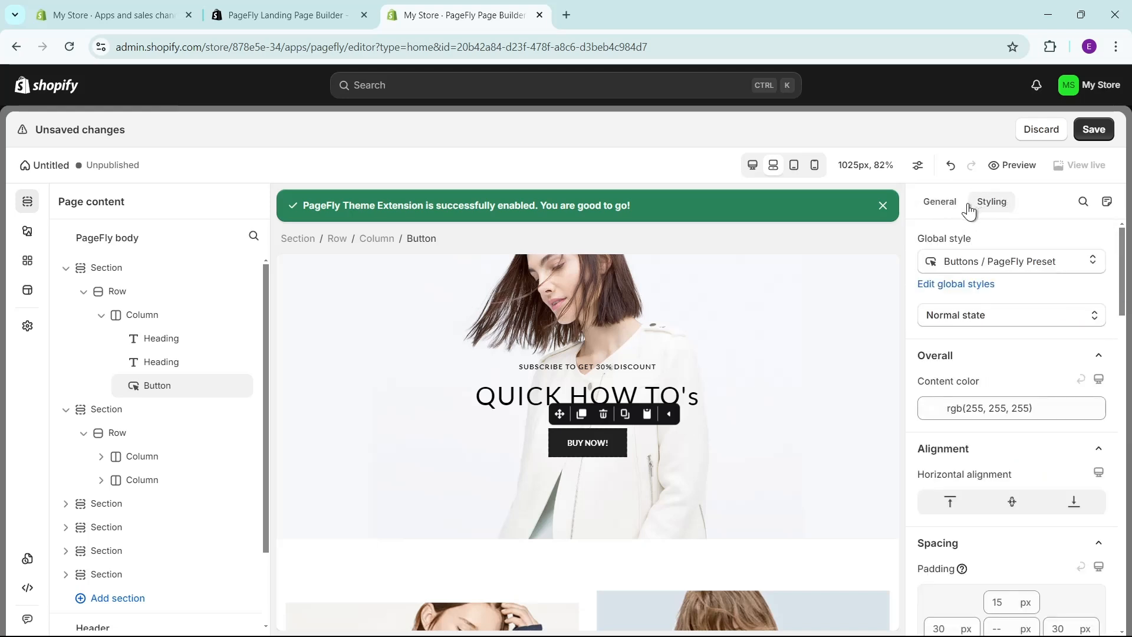
{"action": "scroll", "coordinate": [1013, 458], "scroll_direction": "down", "scroll_amount": 5}
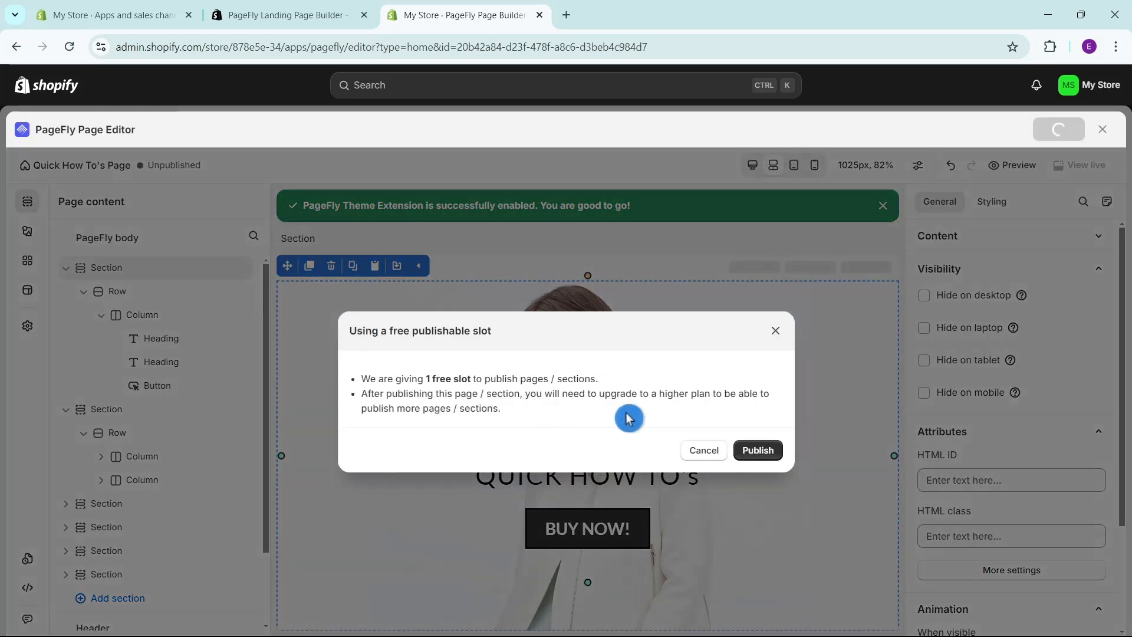
{"action": "left_click", "coordinate": [757, 452]}
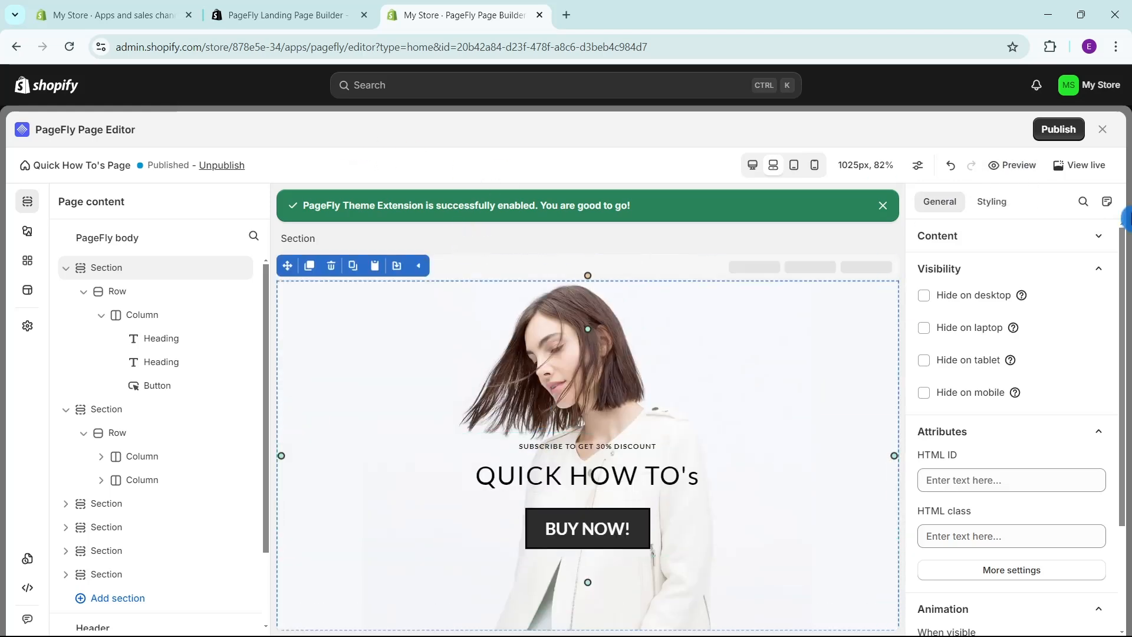
Switch to the Shopify admin tab, leave the apps settings and open the Online Store's Dawn theme for customizing.
{"action": "left_click", "coordinate": [106, 9]}
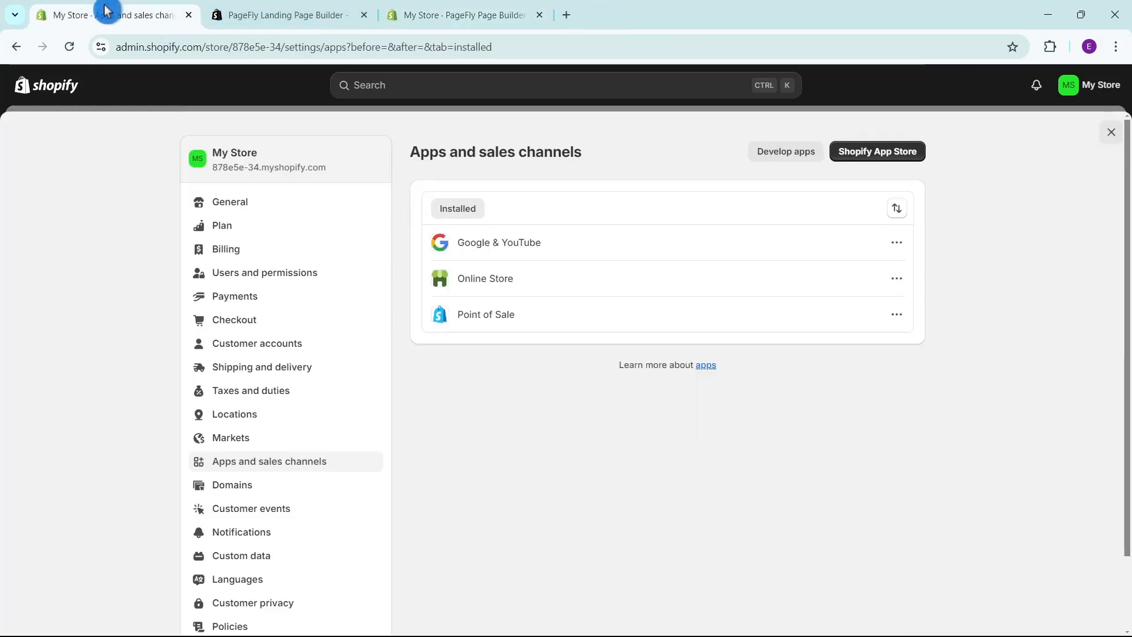
{"action": "left_click", "coordinate": [1113, 135]}
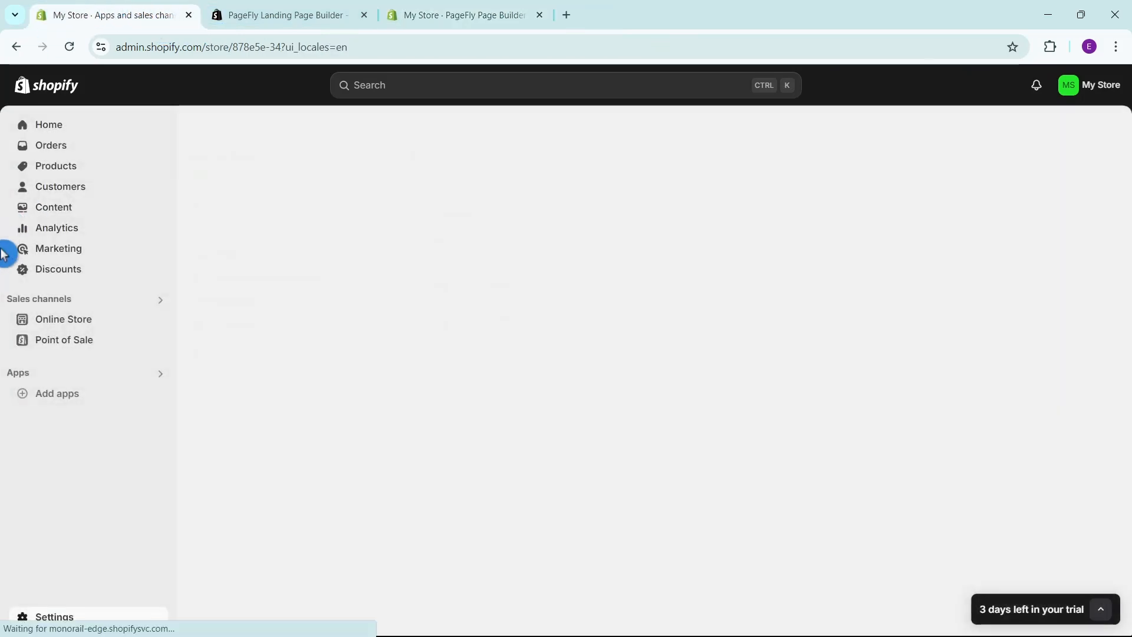
{"action": "left_click", "coordinate": [69, 323]}
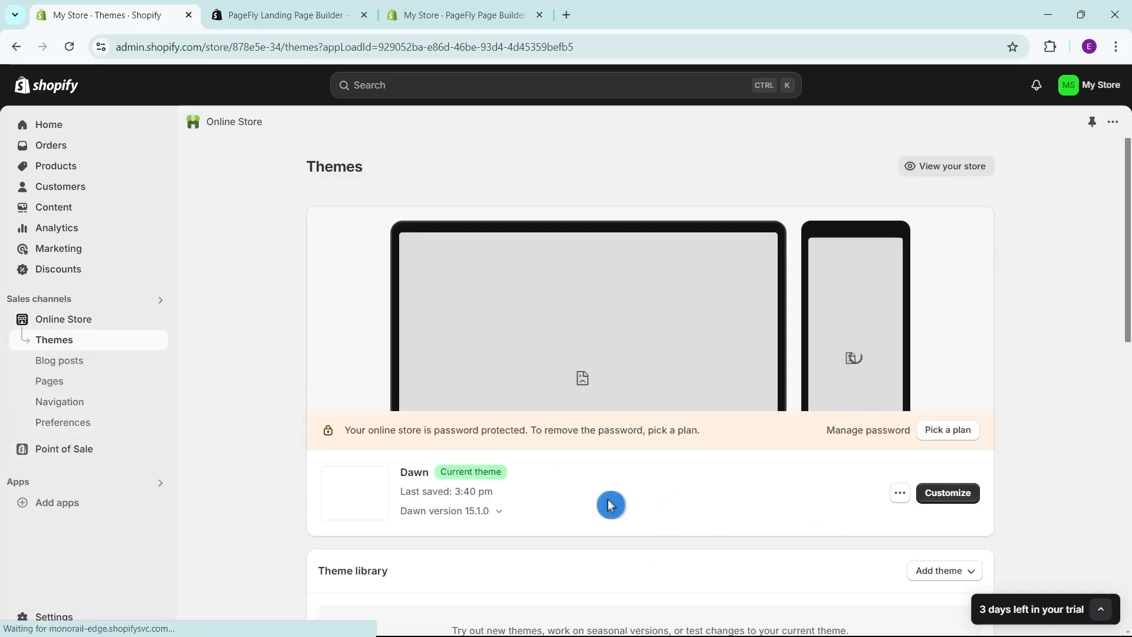
{"action": "scroll", "coordinate": [856, 556], "scroll_direction": "down", "scroll_amount": 4}
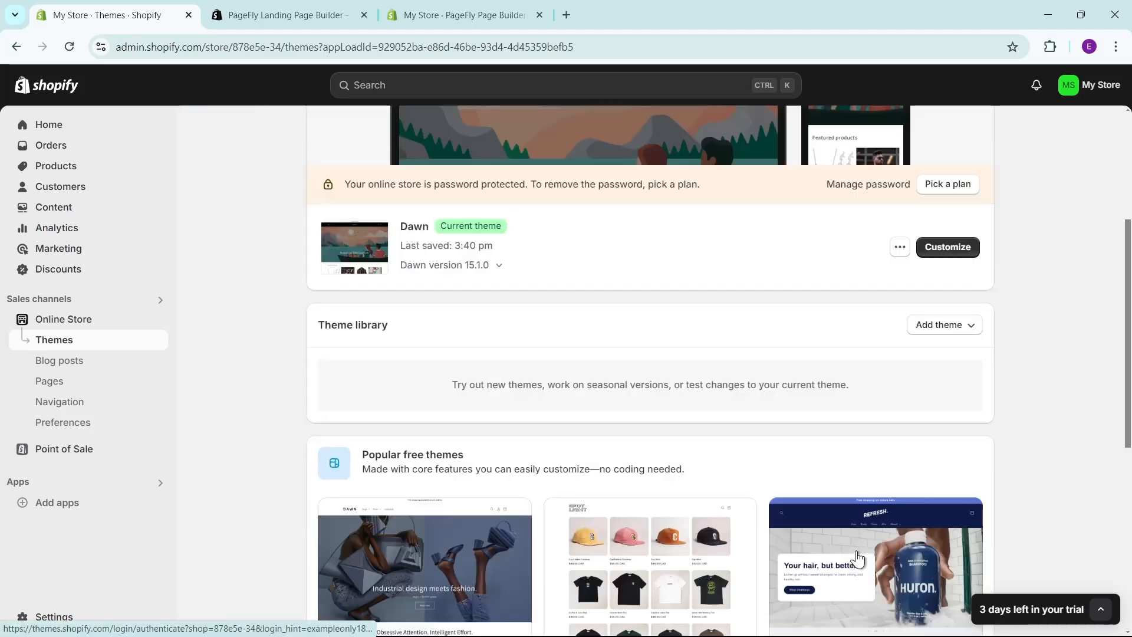
{"action": "scroll", "coordinate": [859, 558], "scroll_direction": "up", "scroll_amount": 4}
{"action": "scroll", "coordinate": [862, 546], "scroll_direction": "down", "scroll_amount": 8}
{"action": "scroll", "coordinate": [862, 546], "scroll_direction": "up", "scroll_amount": 8}
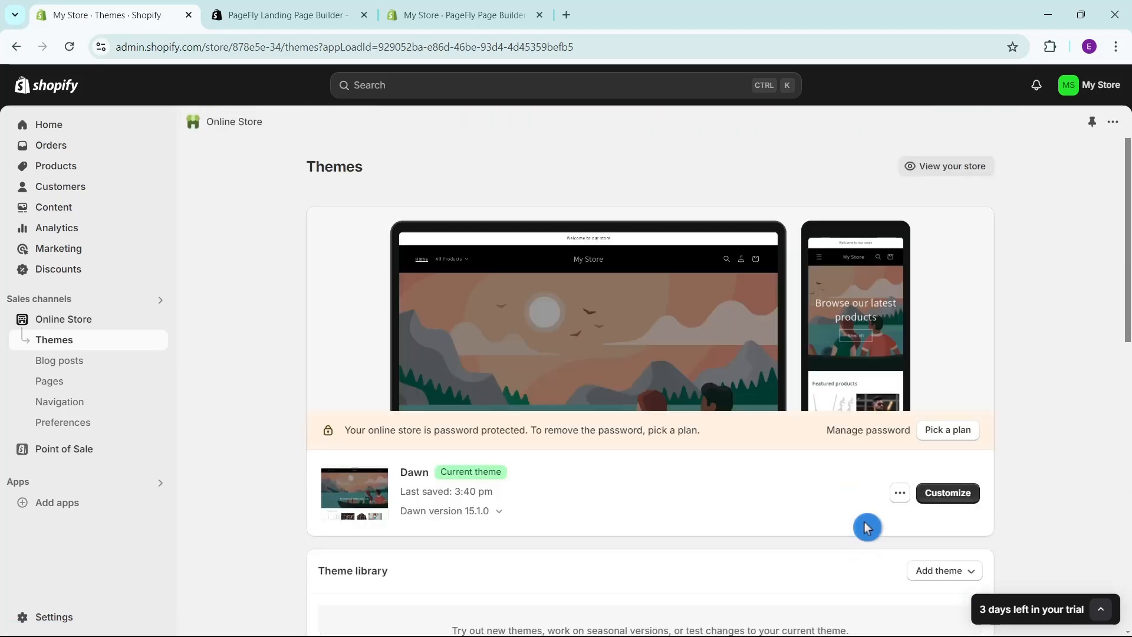
{"action": "left_click", "coordinate": [935, 502]}
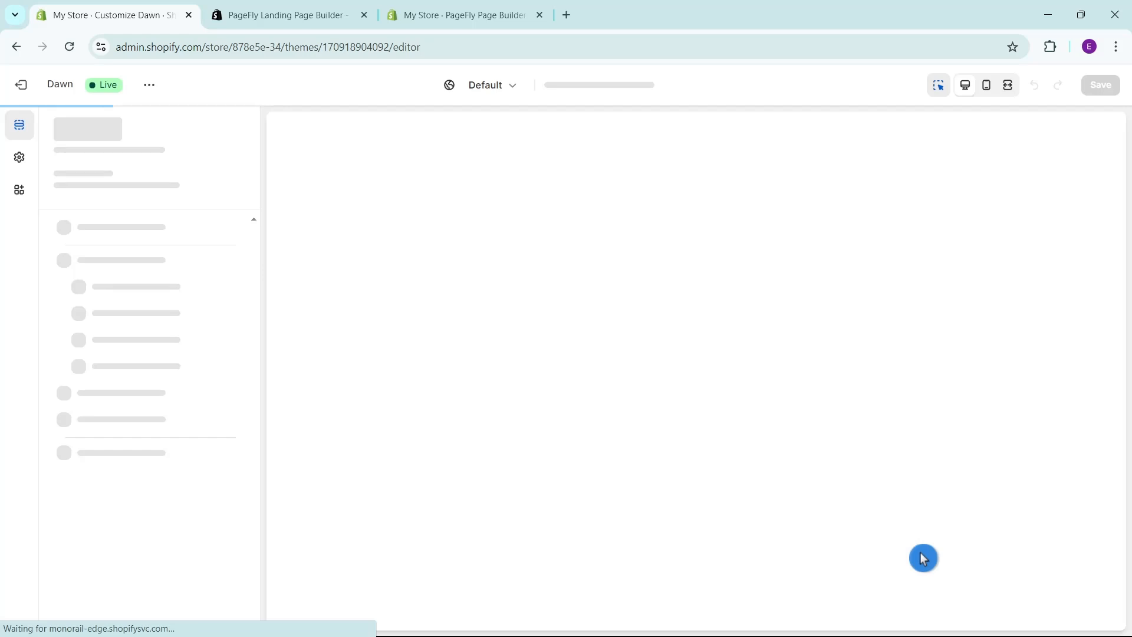
Look through the Dawn home page preview in the theme editor and open the live store view.
{"action": "scroll", "coordinate": [871, 473], "scroll_direction": "down", "scroll_amount": 8}
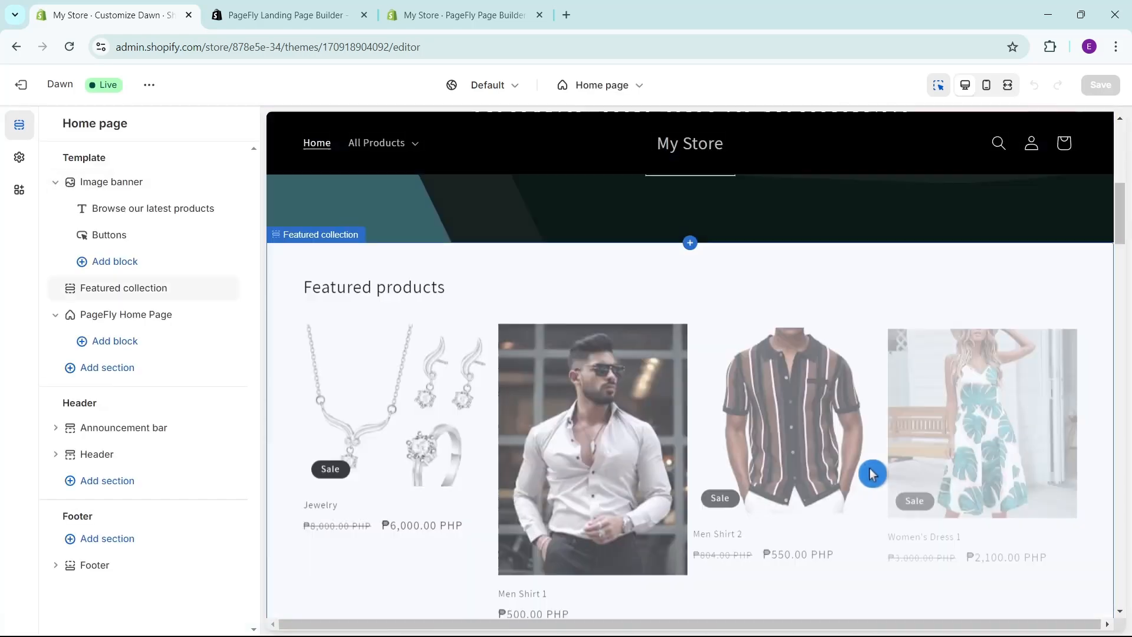
{"action": "scroll", "coordinate": [871, 473], "scroll_direction": "up", "scroll_amount": 8}
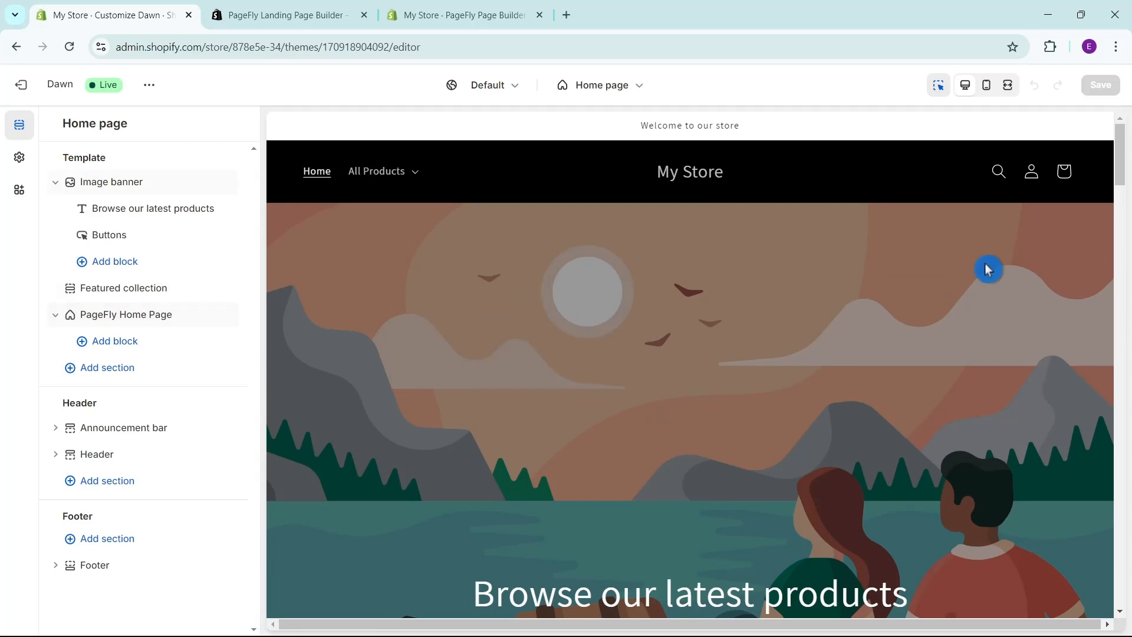
{"action": "mouse_move", "coordinate": [1112, 159]}
{"action": "left_mouse_down"}
{"action": "mouse_move", "coordinate": [1112, 146]}
{"action": "mouse_move", "coordinate": [1116, 395]}
{"action": "mouse_move", "coordinate": [1114, 147]}
{"action": "left_mouse_up"}
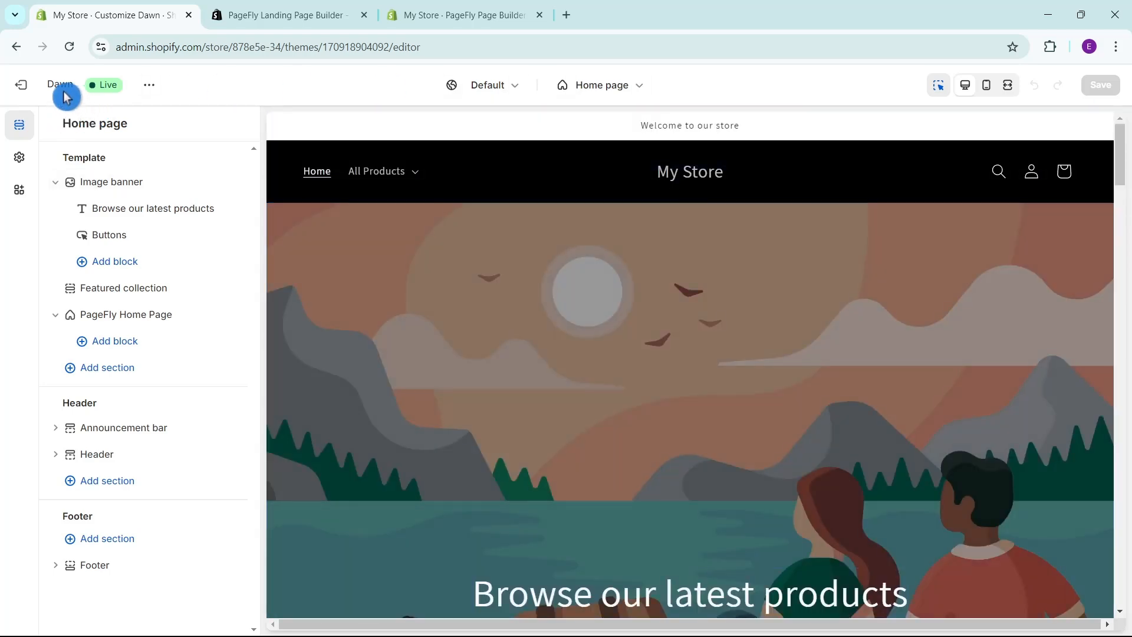
{"action": "left_click", "coordinate": [149, 86]}
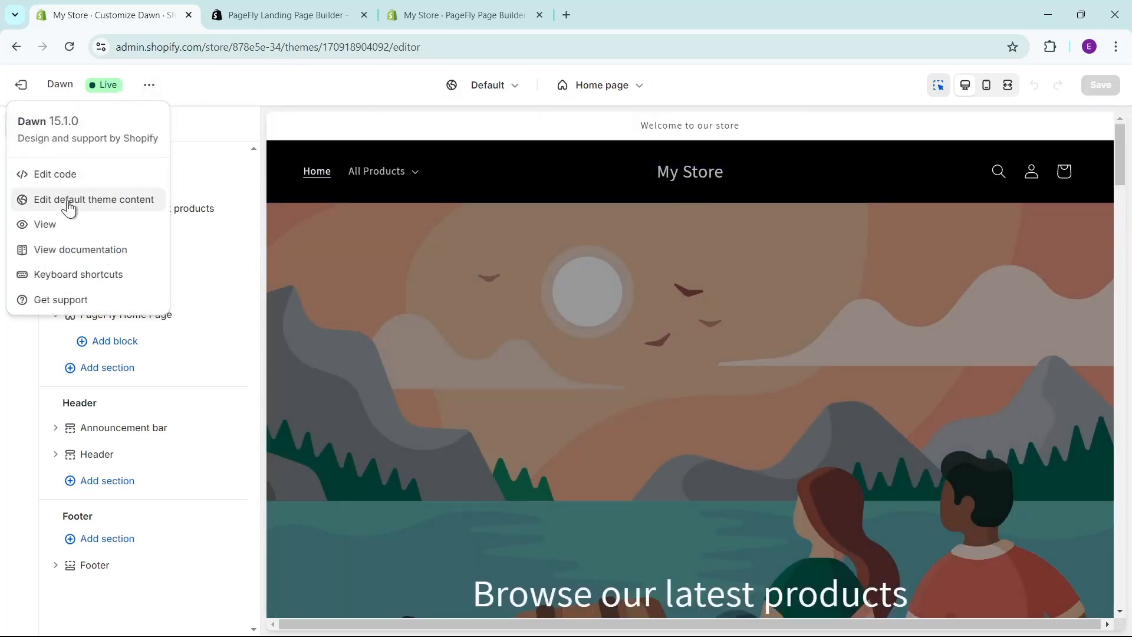
{"action": "left_click", "coordinate": [65, 225]}
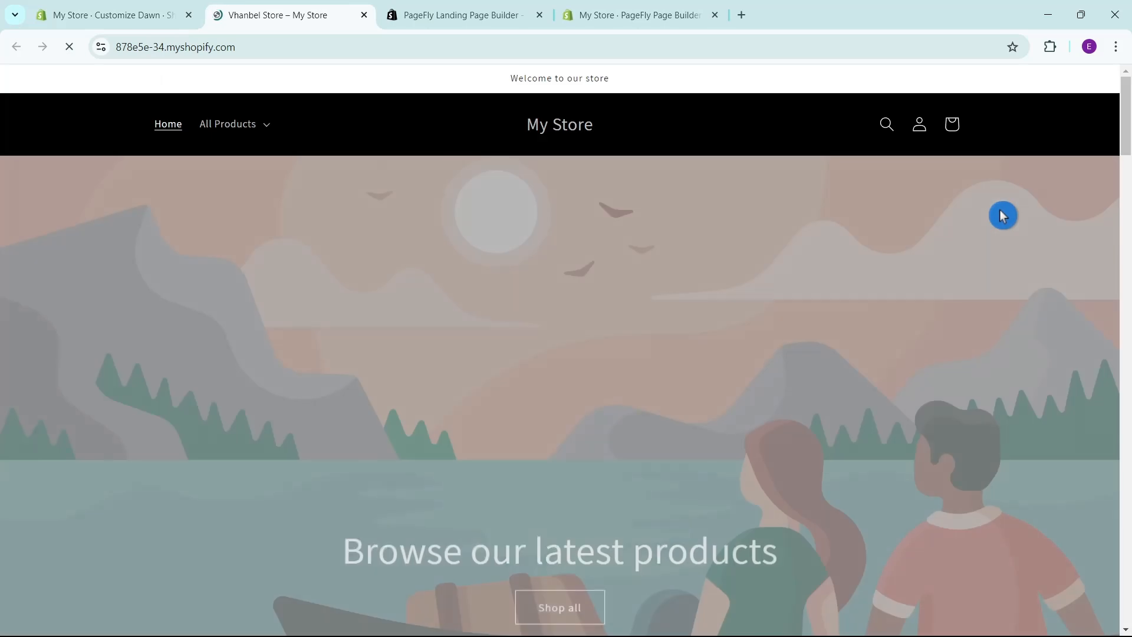